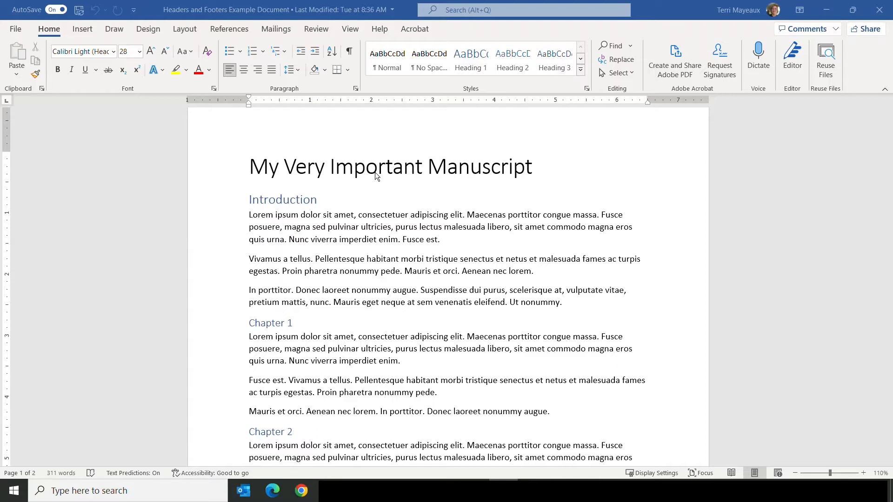
# Check which styles are applied to the manuscript title and the Introduction heading, and look through the document's chapter headings
pyautogui.click(376, 170)
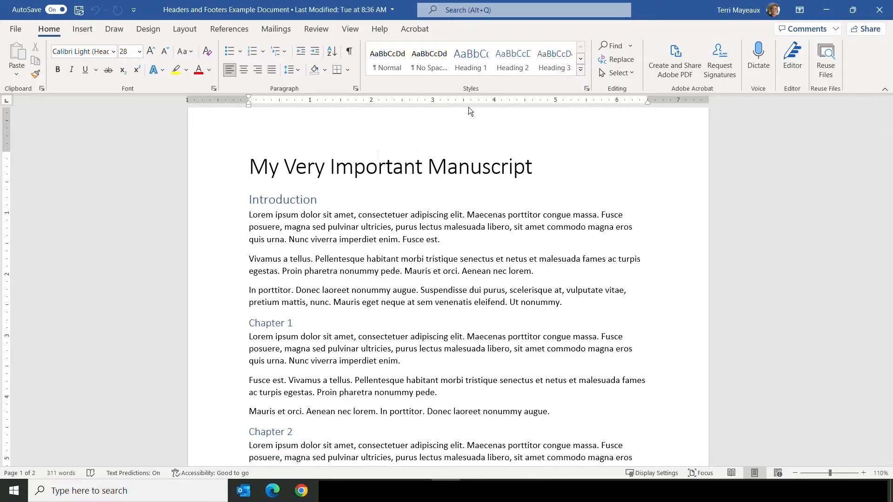
pyautogui.click(581, 61)
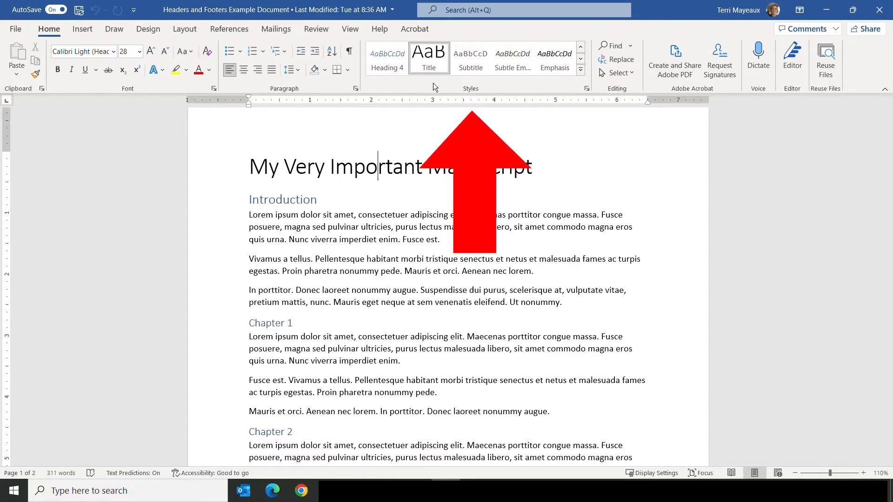
pyautogui.click(301, 199)
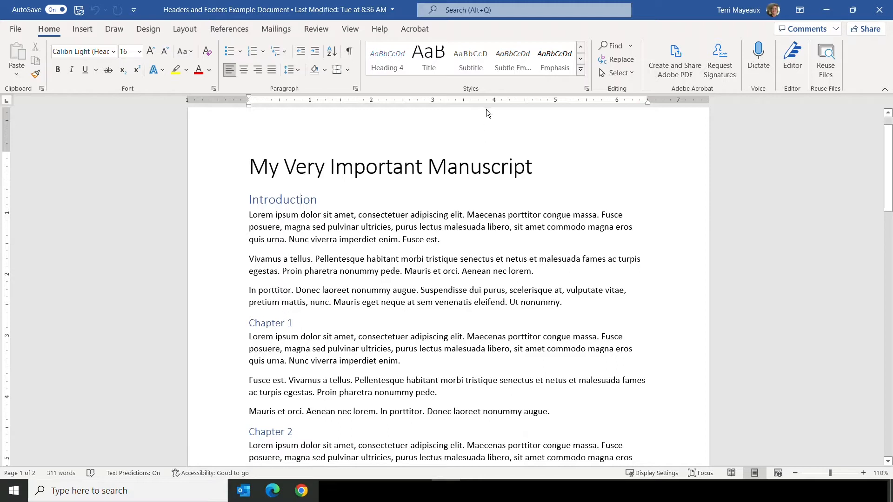
pyautogui.click(580, 48)
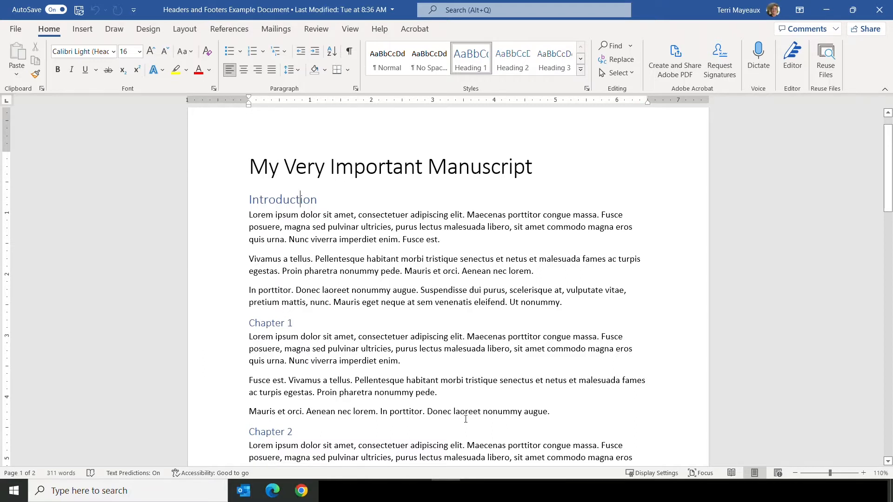
pyautogui.moveTo(888, 203); pyautogui.dragTo(888, 262)
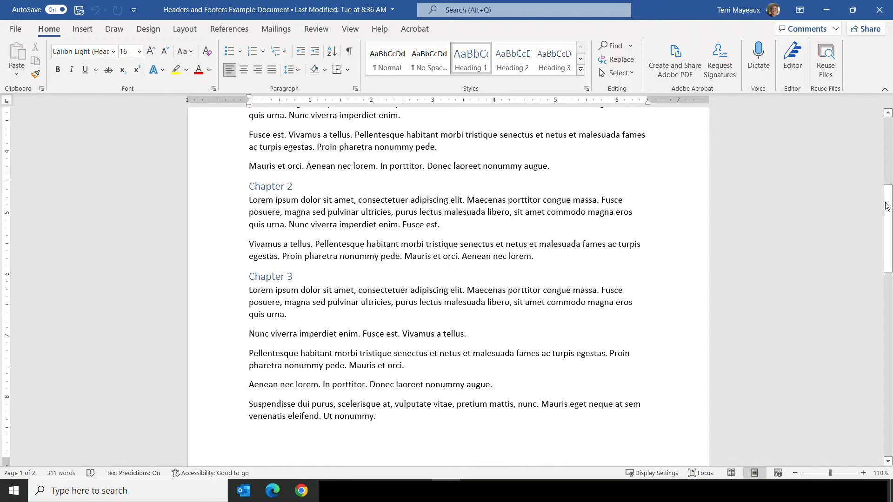
pyautogui.moveTo(888, 204); pyautogui.dragTo(873, 140)
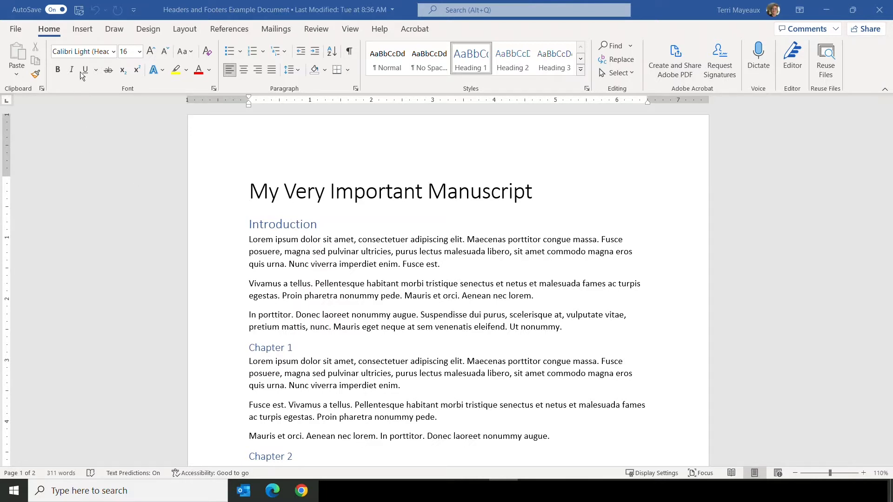
# Examine the available page number designs for the top of the page, from the simple styles through to the vertical ones
pyautogui.click(85, 30)
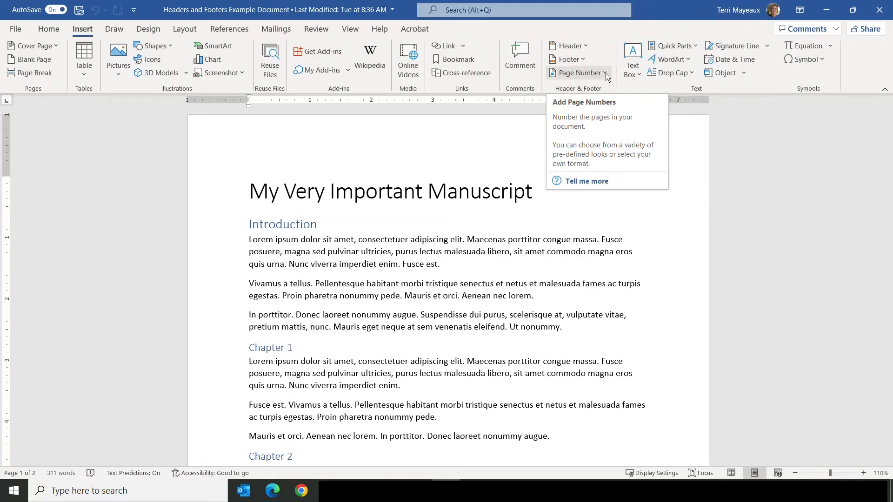
pyautogui.click(606, 74)
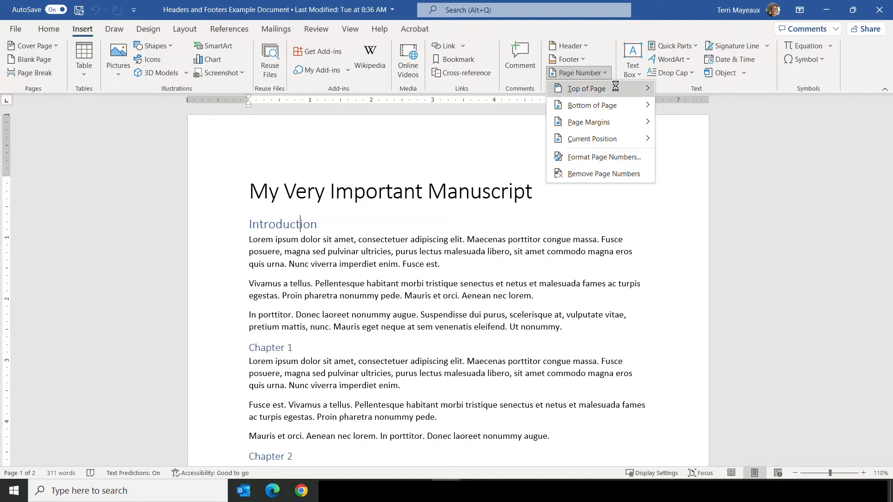
pyautogui.moveTo(565, 91)
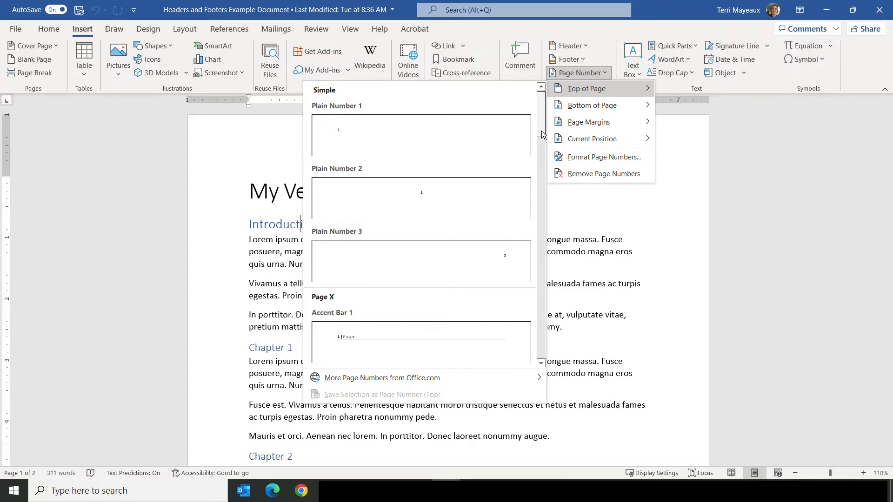
pyautogui.moveTo(541, 130); pyautogui.dragTo(542, 158)
pyautogui.moveTo(543, 157); pyautogui.dragTo(541, 158)
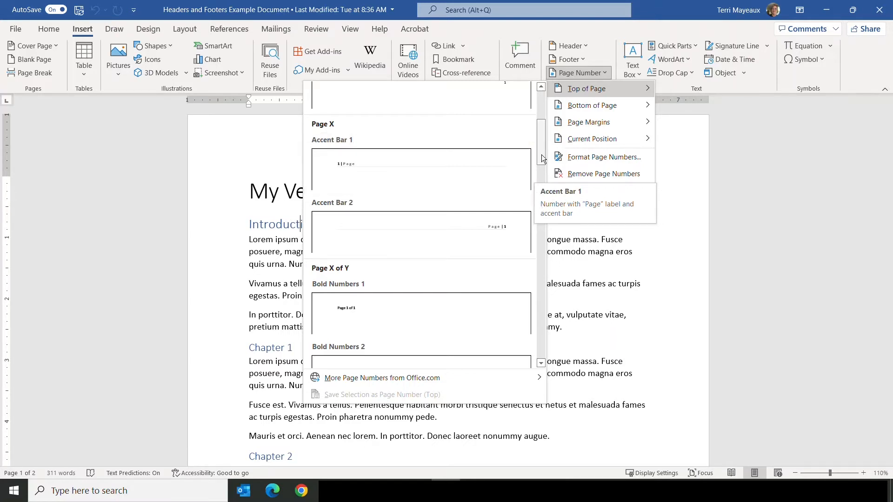
pyautogui.moveTo(541, 155); pyautogui.dragTo(541, 186)
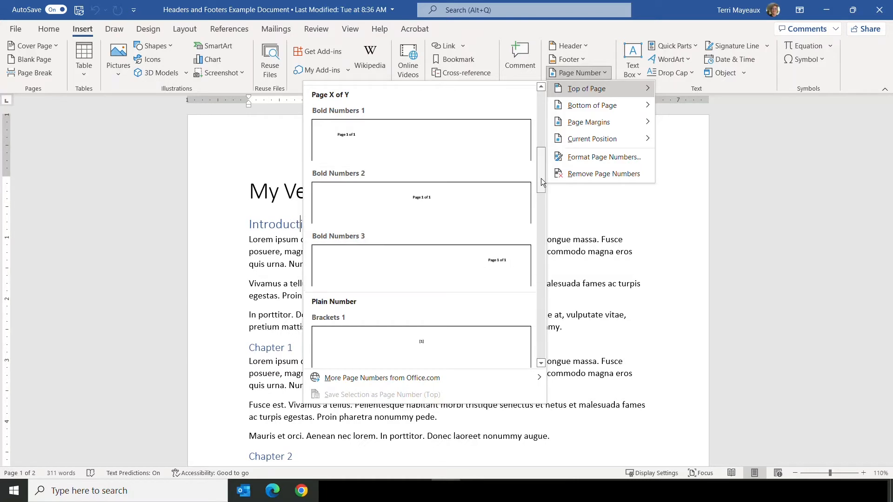
pyautogui.moveTo(540, 178); pyautogui.dragTo(532, 206)
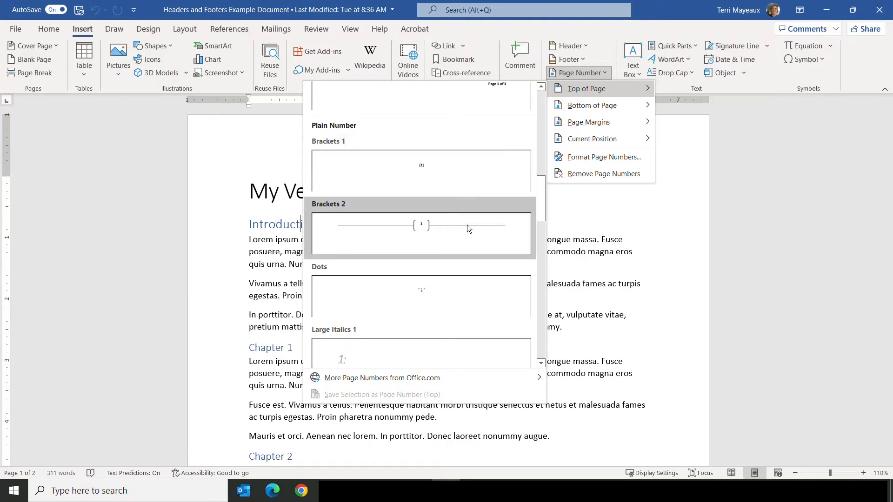
pyautogui.moveTo(540, 200); pyautogui.dragTo(534, 214)
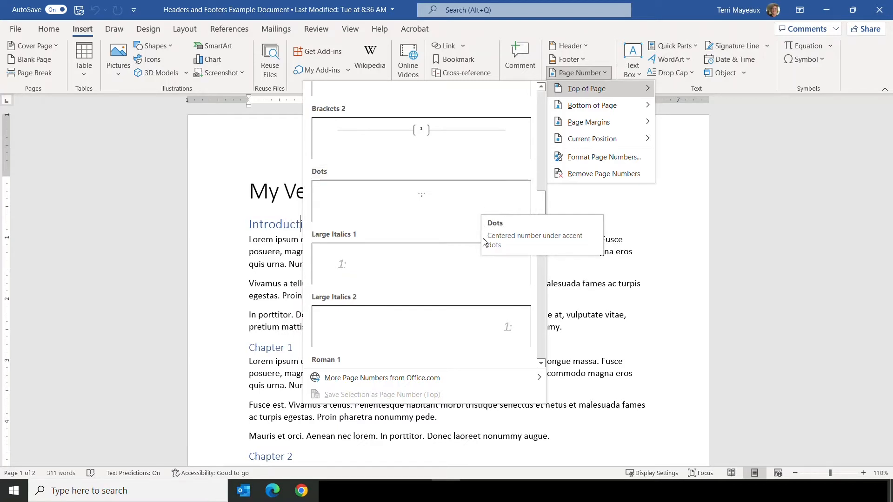
pyautogui.moveTo(541, 209); pyautogui.dragTo(546, 255)
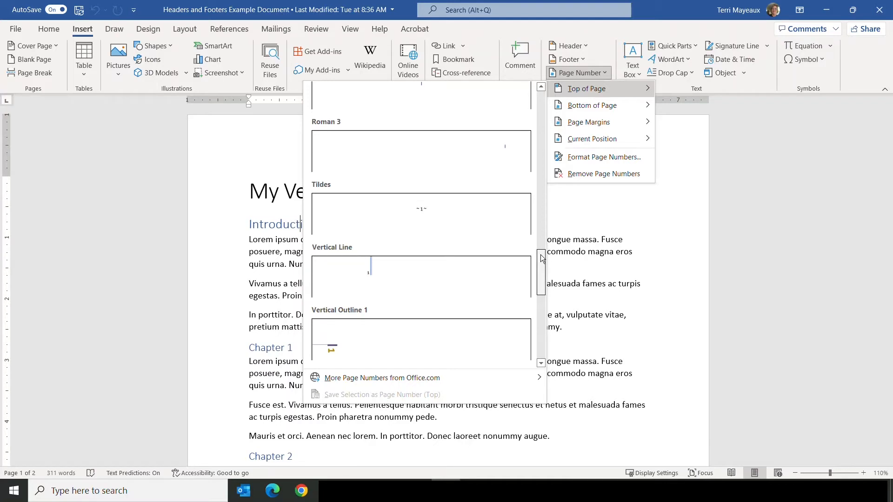
pyautogui.moveTo(542, 257); pyautogui.dragTo(548, 100)
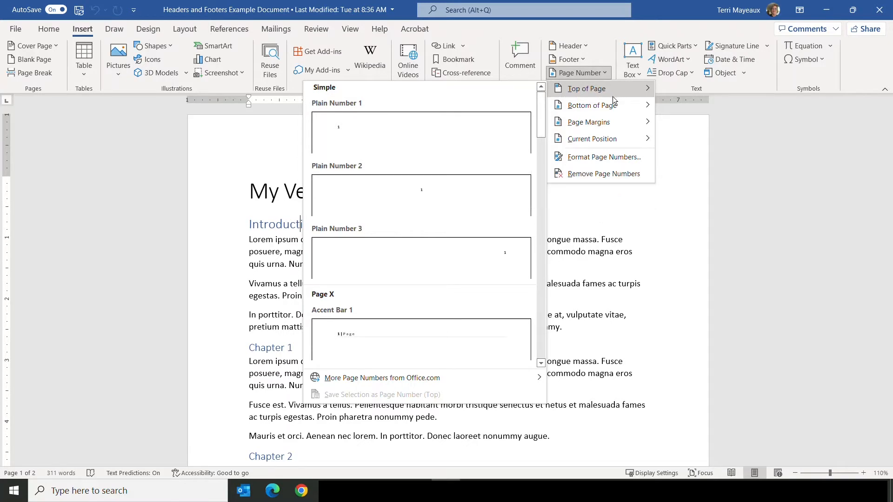
# Insert a right-aligned page number at the bottom of the page using the Plain Number 3 design
pyautogui.moveTo(616, 104)
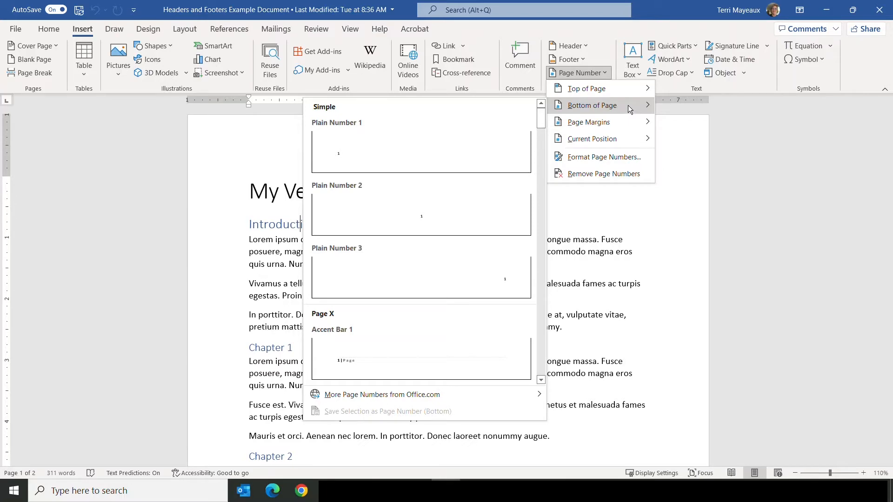
pyautogui.moveTo(626, 120)
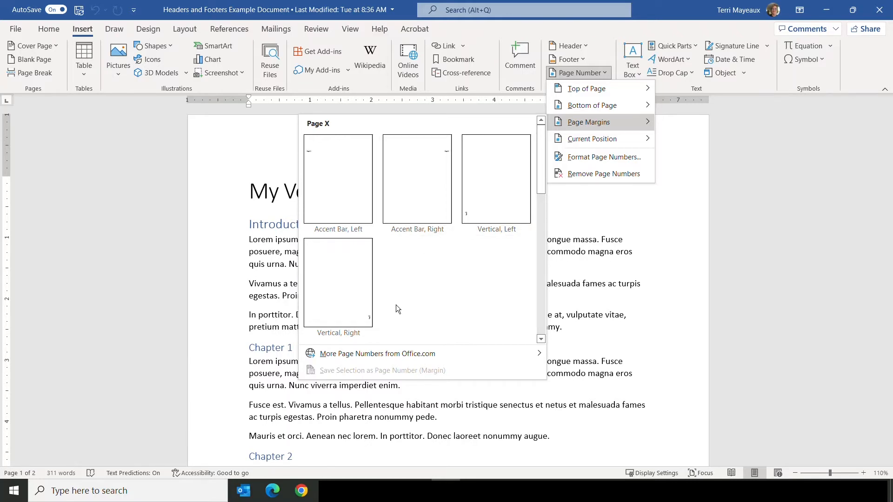
pyautogui.moveTo(619, 142)
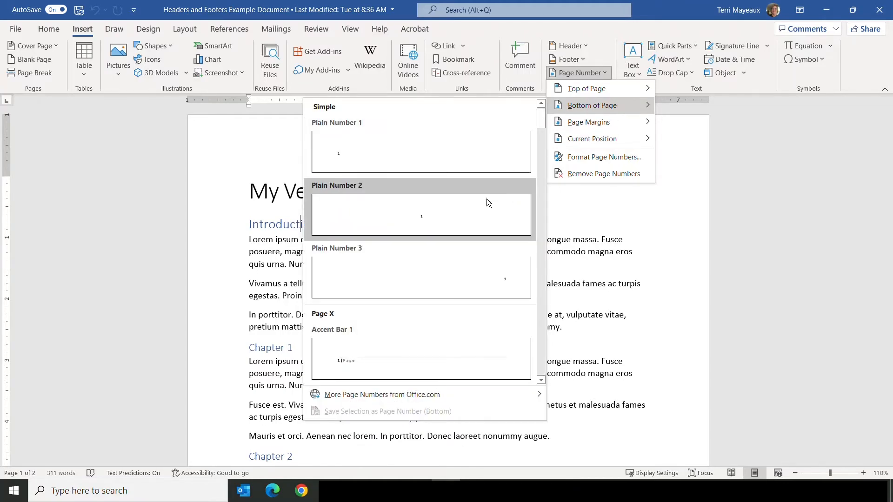
pyautogui.click(493, 275)
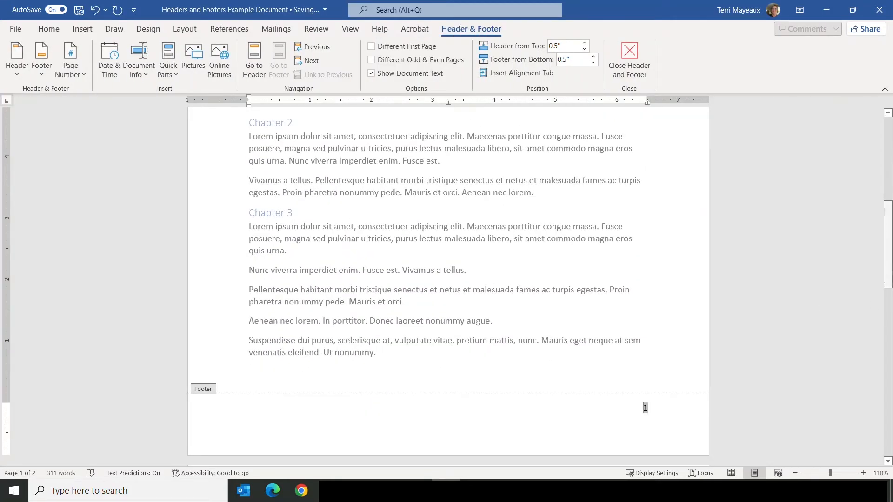
pyautogui.moveTo(890, 233); pyautogui.dragTo(885, 270)
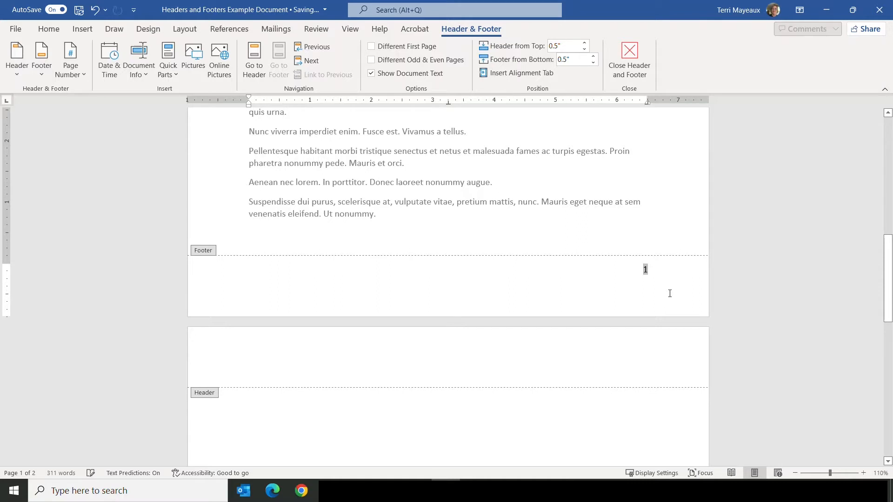
pyautogui.scroll(1, 255, 292)
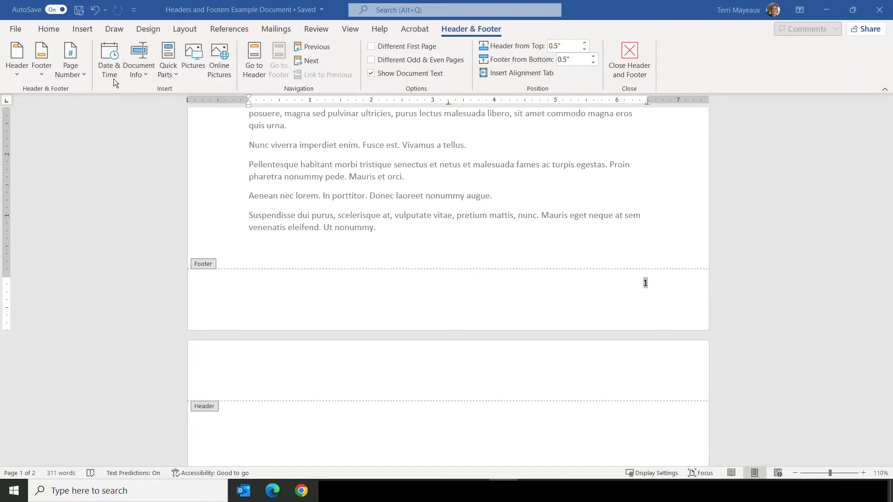
# Examine the document info, AutoText quick part and picture choices available for the footer without inserting anything
pyautogui.click(147, 74)
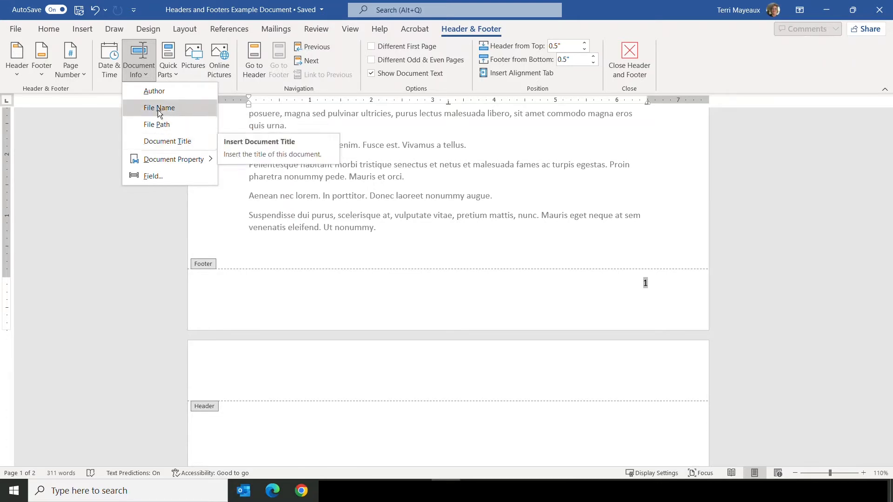
pyautogui.click(171, 78)
pyautogui.click(175, 75)
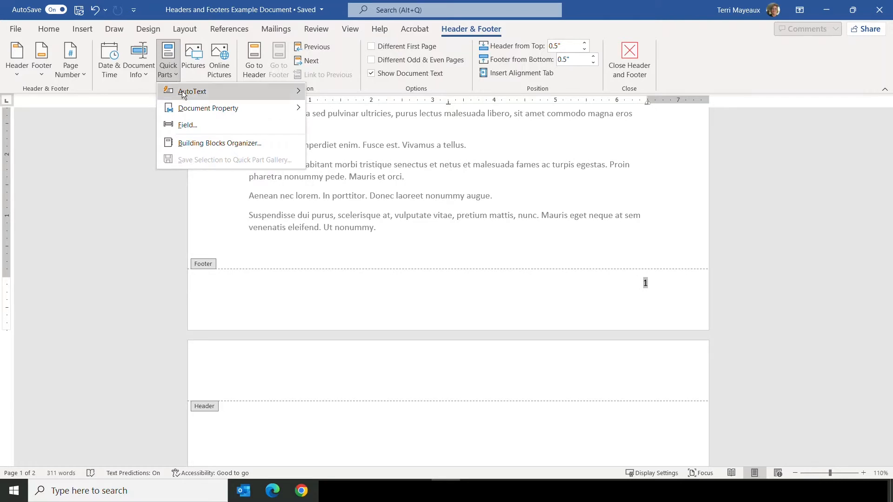
pyautogui.moveTo(183, 92)
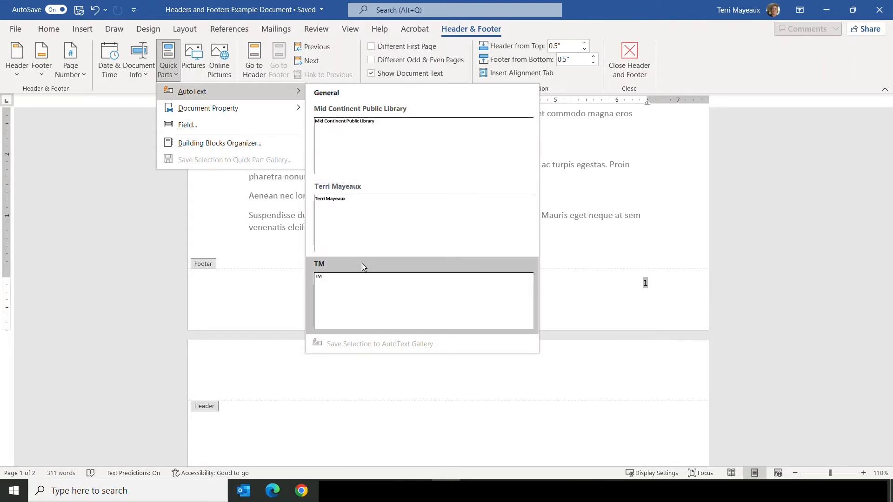
pyautogui.moveTo(273, 108)
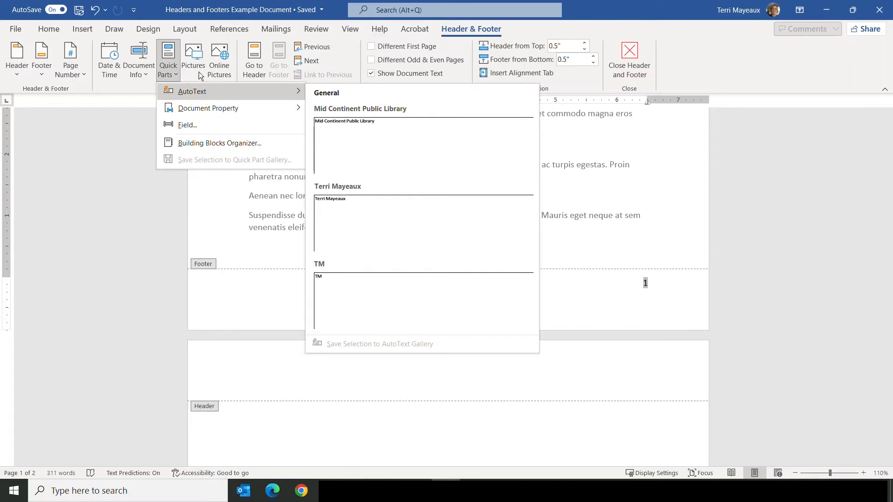
pyautogui.click(199, 73)
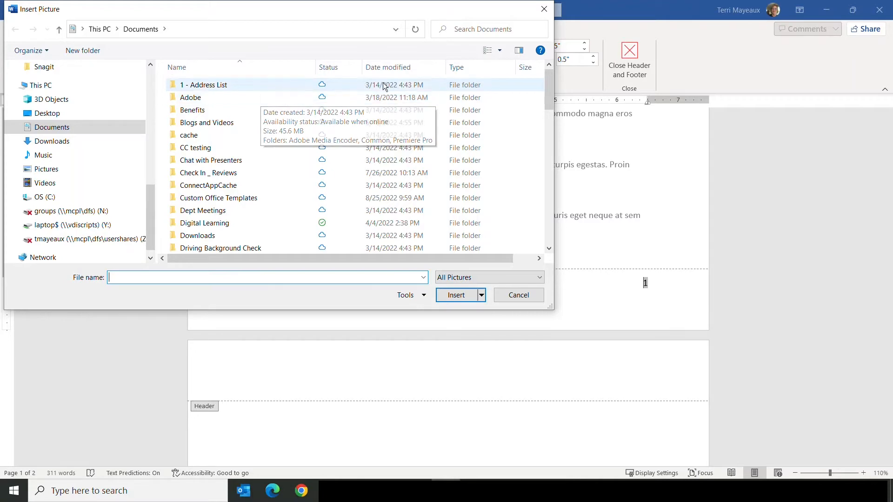
pyautogui.click(544, 9)
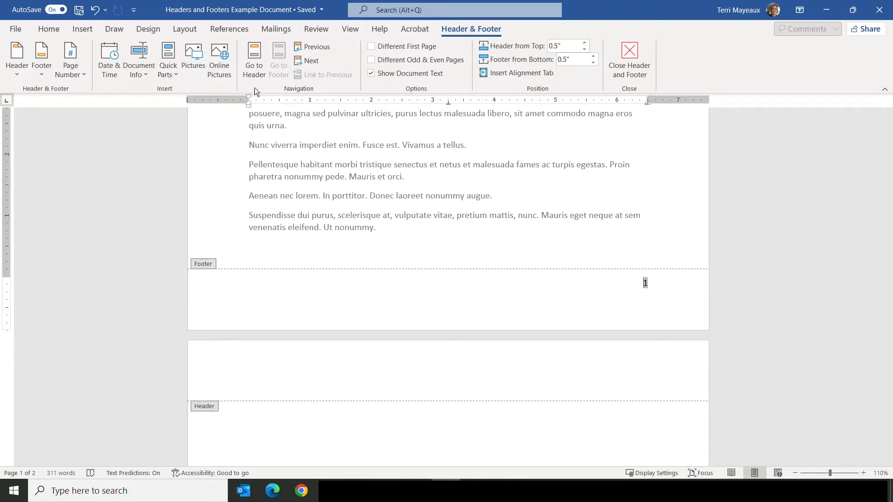
# Switch from the footer to the header, back to the footer, and return to the first page's header
pyautogui.click(254, 51)
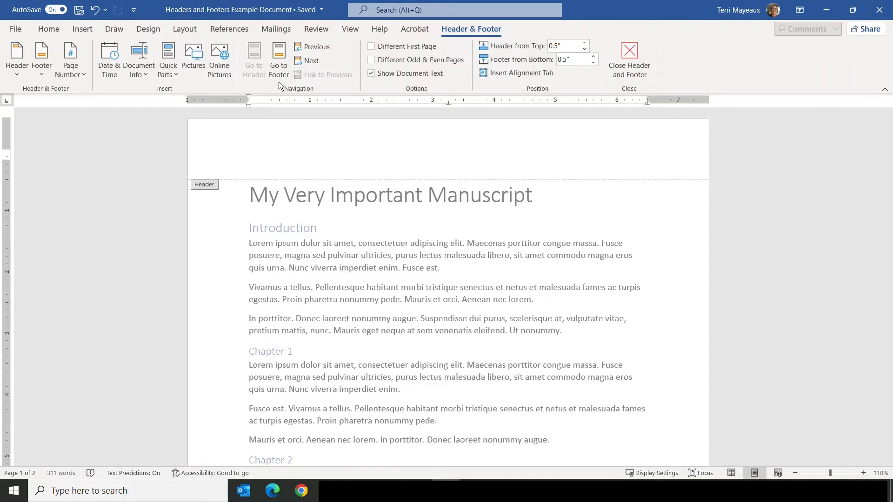
pyautogui.click(279, 54)
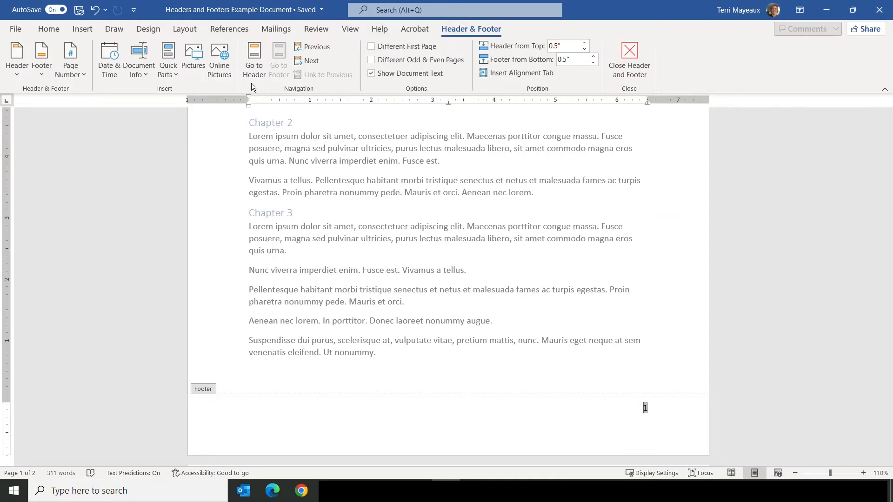
pyautogui.click(254, 58)
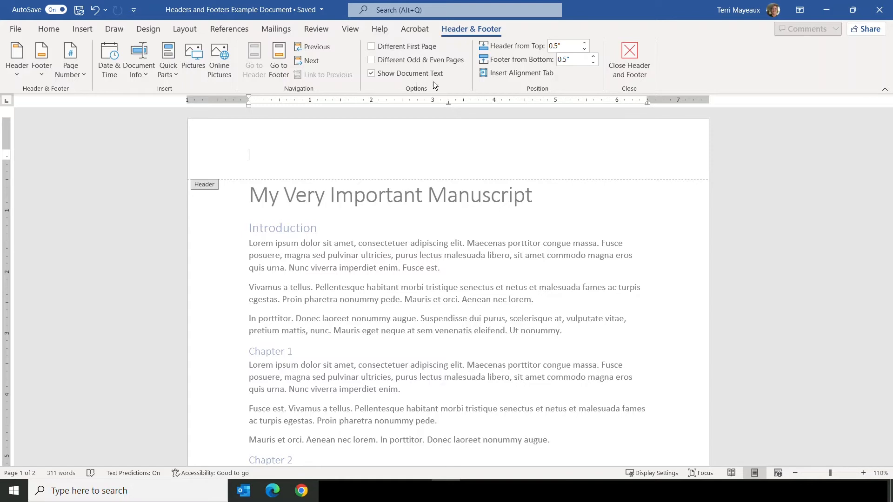
# Hide the document's body text while editing the header, and show it again
pyautogui.click(371, 74)
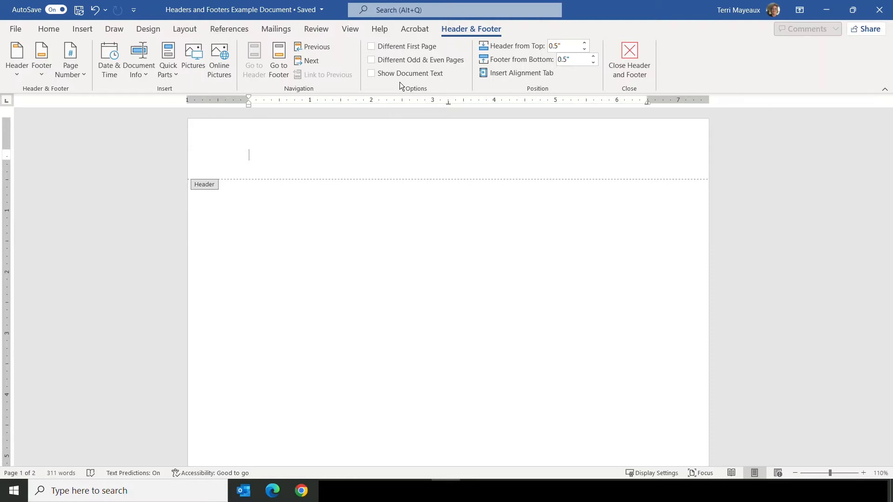
pyautogui.click(371, 74)
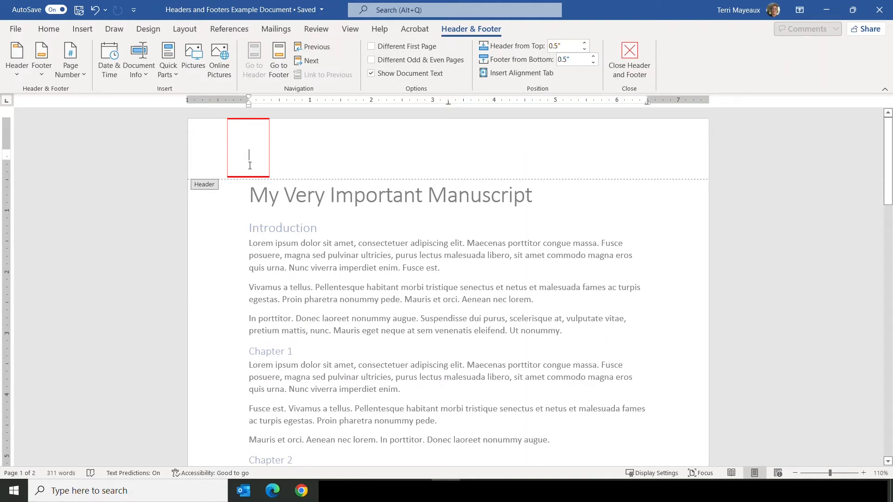
# Try a header distance of 1" from the top of the page, and return it to 0.5"
pyautogui.click(585, 45)
pyautogui.click(586, 44)
pyautogui.click(585, 45)
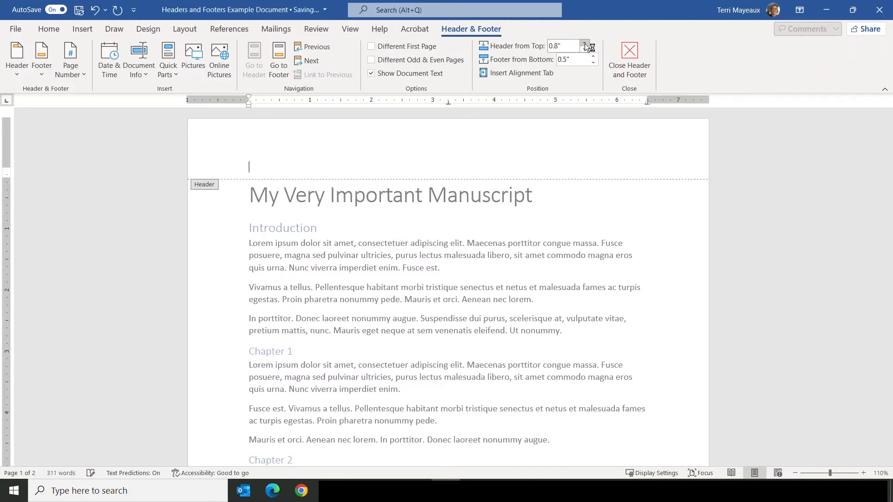
pyautogui.click(585, 44)
pyautogui.click(585, 44)
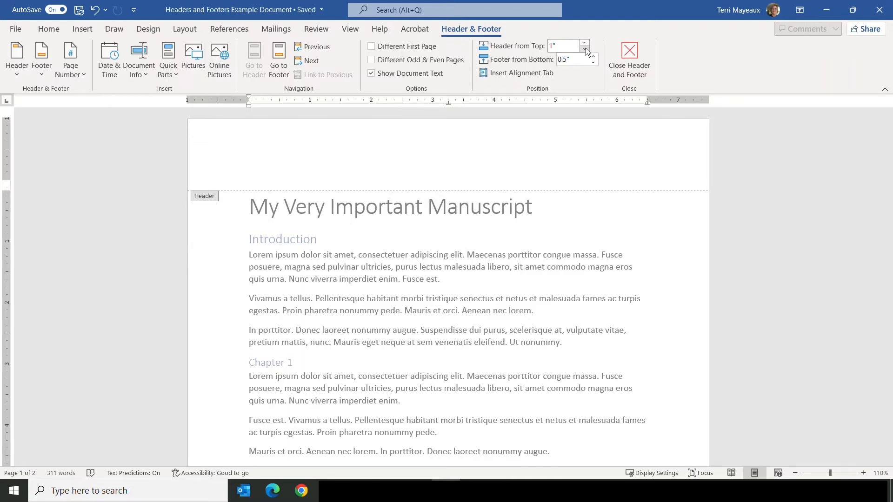
pyautogui.click(585, 49)
pyautogui.click(585, 49)
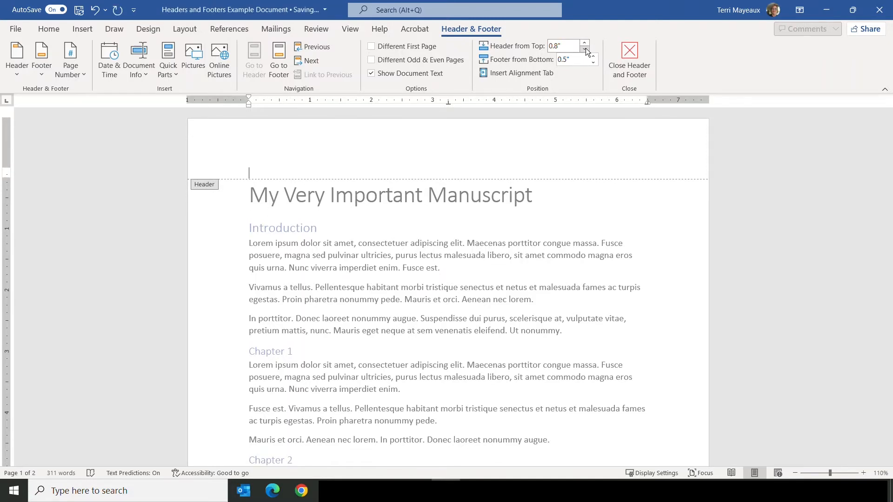
pyautogui.click(585, 49)
pyautogui.click(585, 49)
pyautogui.click(585, 49)
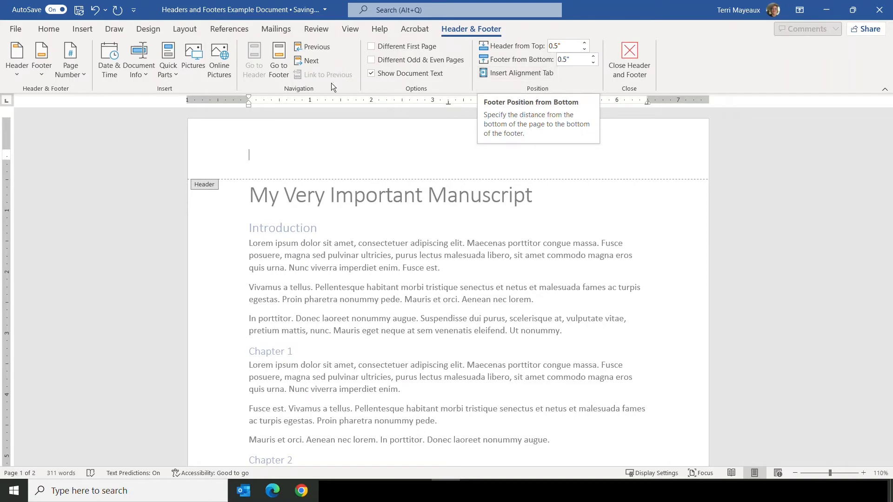
# Switch to the footer, try a distance of 0.8" from the bottom of the page, and lower it to 0.2"
pyautogui.click(279, 50)
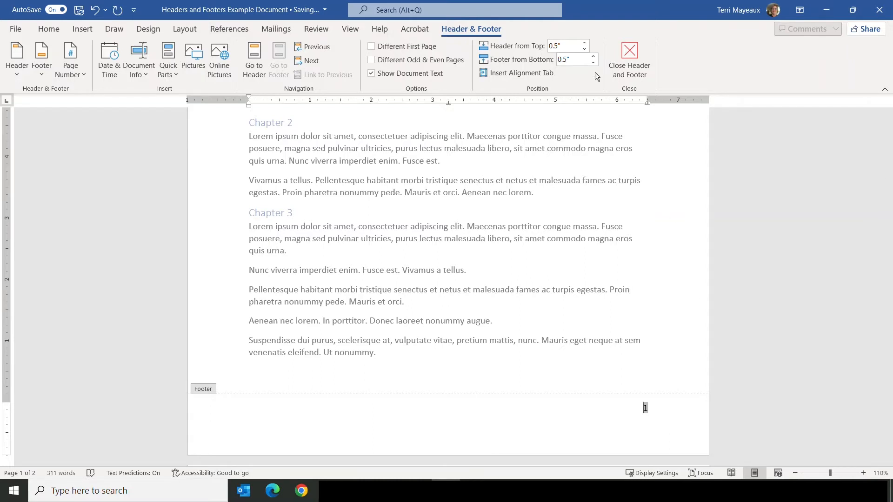
pyautogui.click(592, 56)
pyautogui.click(592, 56)
pyautogui.click(593, 56)
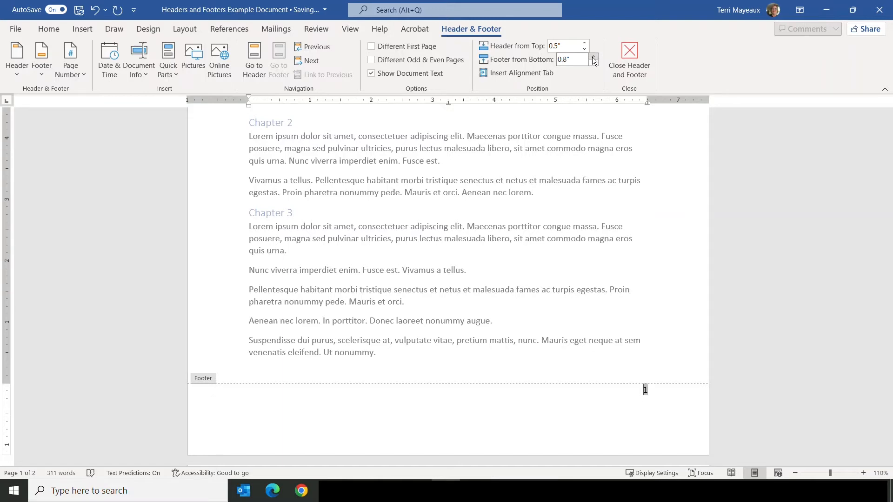
pyautogui.click(593, 62)
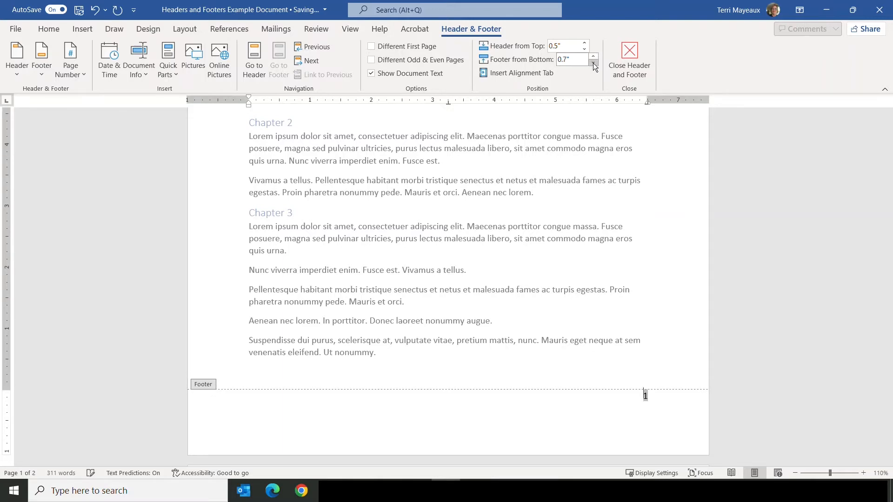
pyautogui.click(593, 62)
pyautogui.click(593, 63)
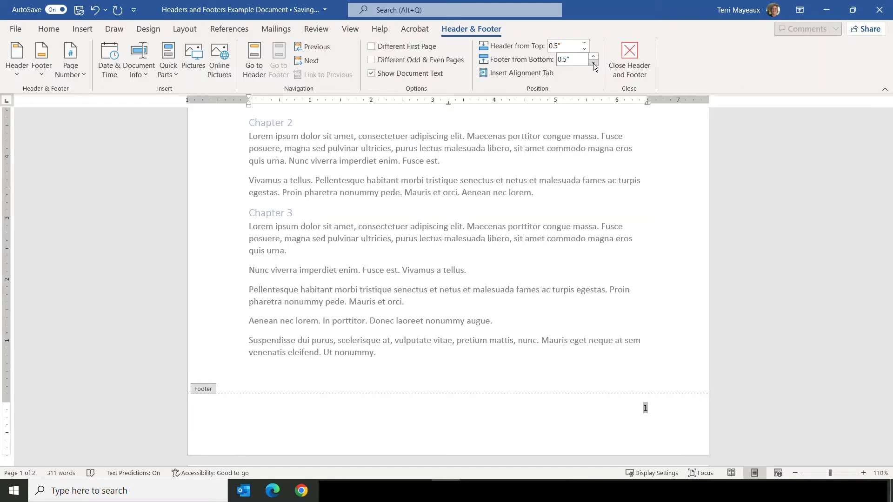
pyautogui.click(593, 63)
pyautogui.click(593, 63)
pyautogui.click(593, 63)
# Examine the alignment tab options for the footer without inserting a tab
pyautogui.click(521, 73)
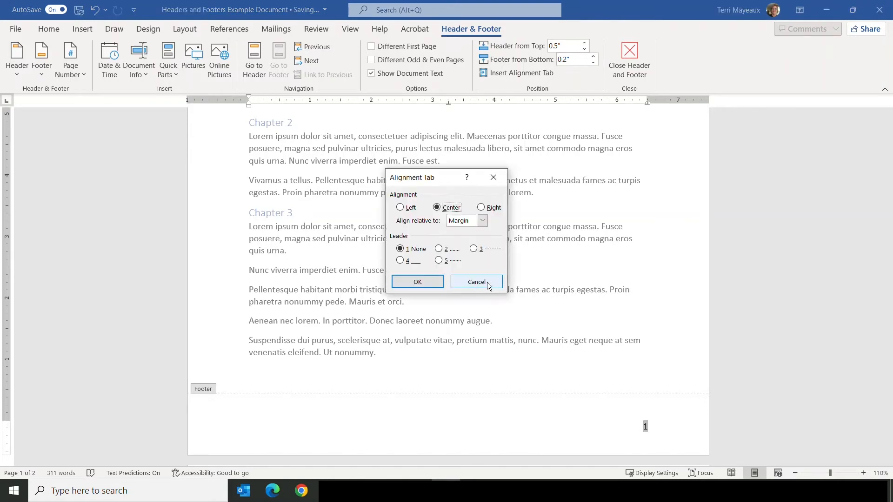
pyautogui.click(487, 281)
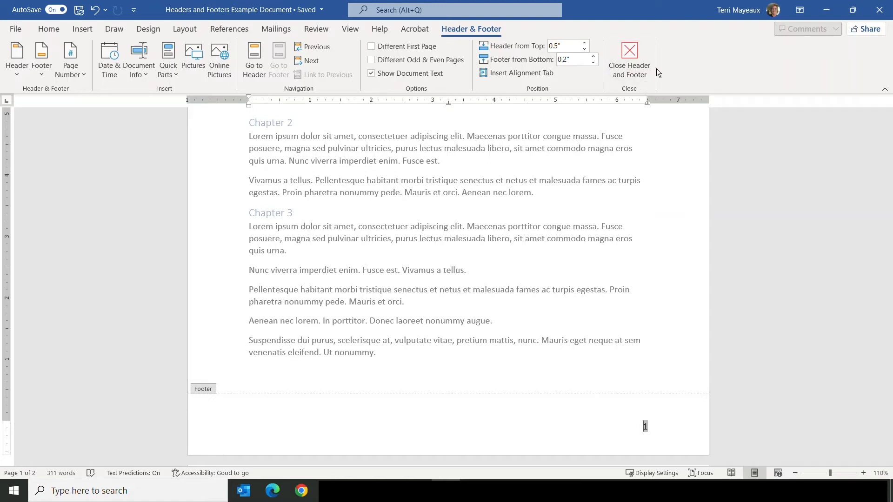
# Leave the footer for the body text, reopen the footer, and close it again
pyautogui.doubleClick(503, 274)
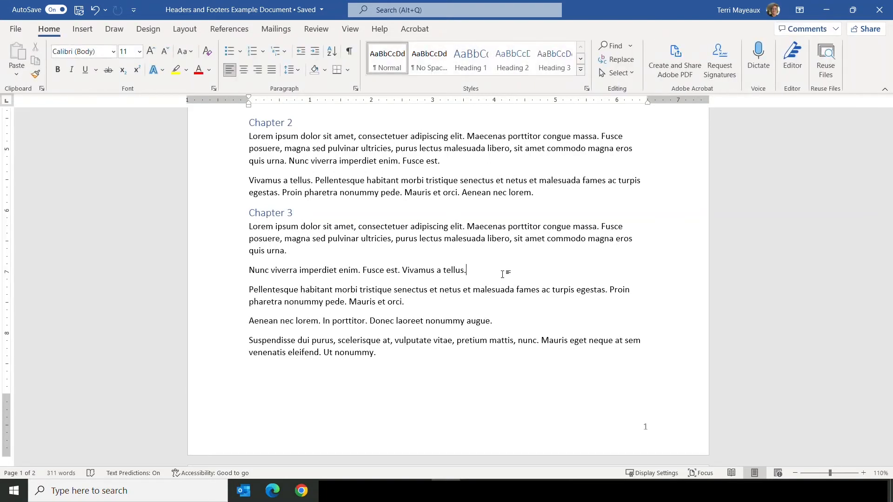
pyautogui.doubleClick(494, 427)
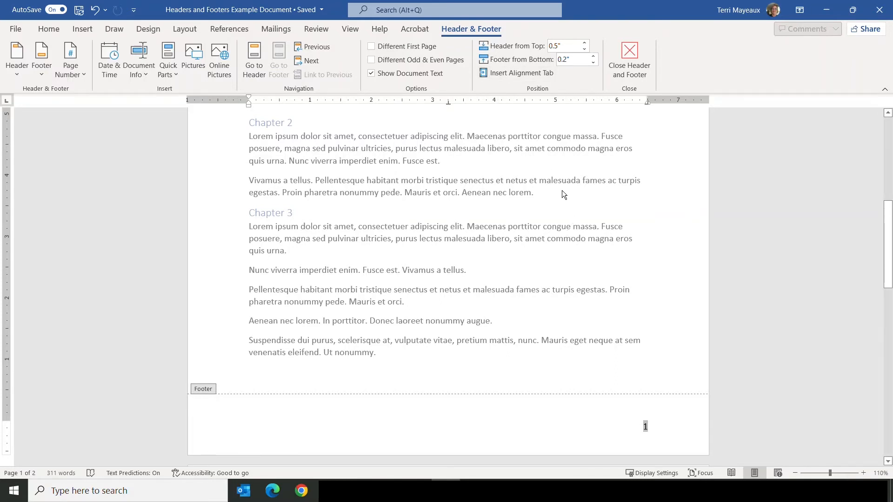
pyautogui.click(633, 52)
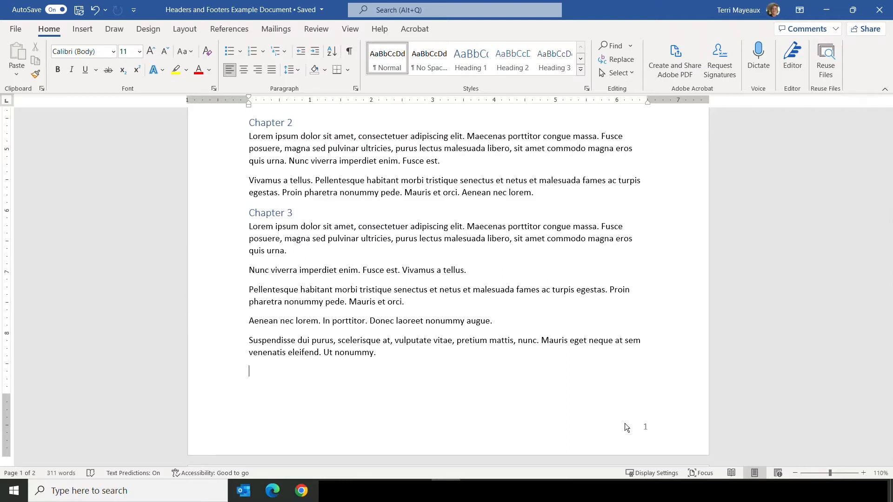
# Reopen the first page's footer and replace its content with the built-in Blank (Three Columns) footer
pyautogui.doubleClick(314, 423)
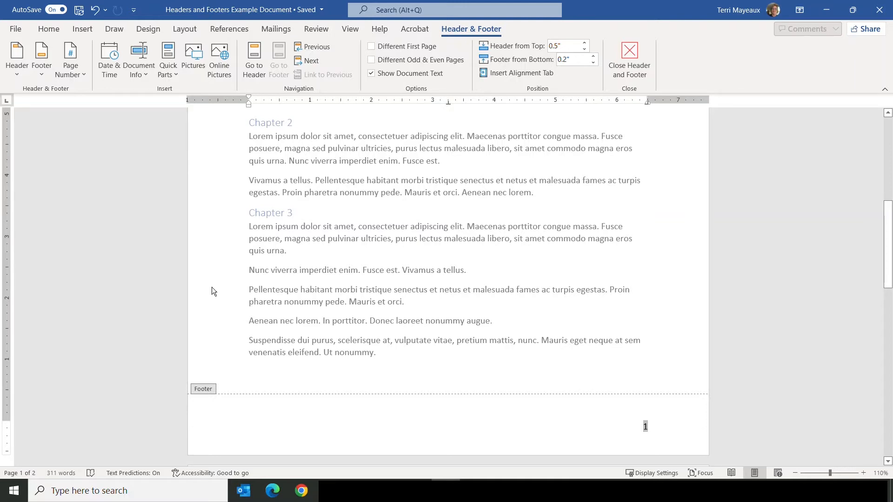
pyautogui.click(42, 75)
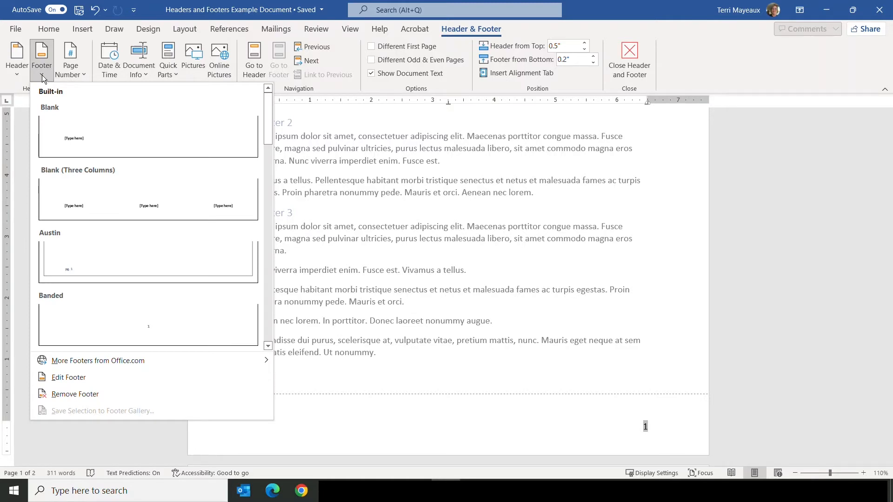
pyautogui.click(85, 187)
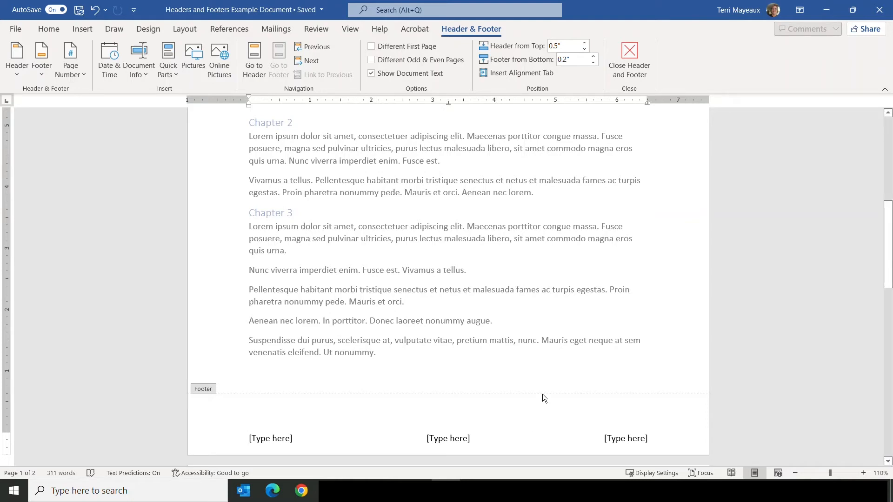
# Set the three-column footer's distance from the bottom of the page to 0.5"
pyautogui.click(594, 57)
pyautogui.click(593, 57)
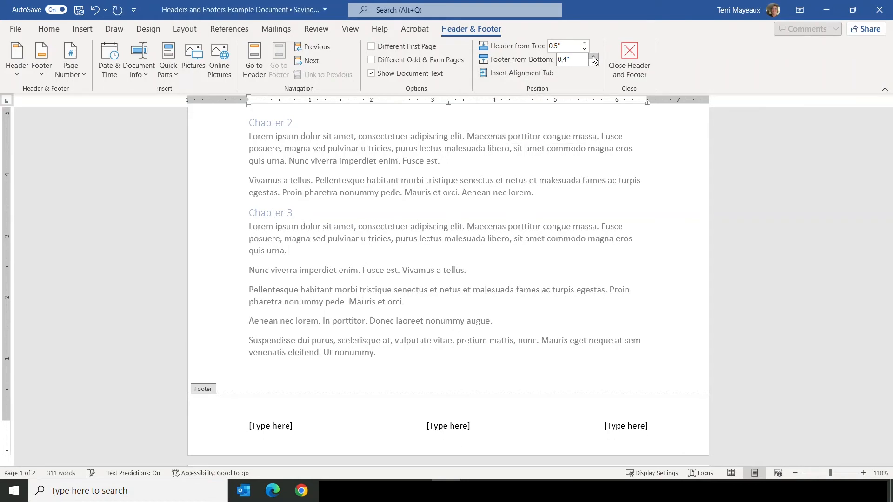
pyautogui.click(594, 57)
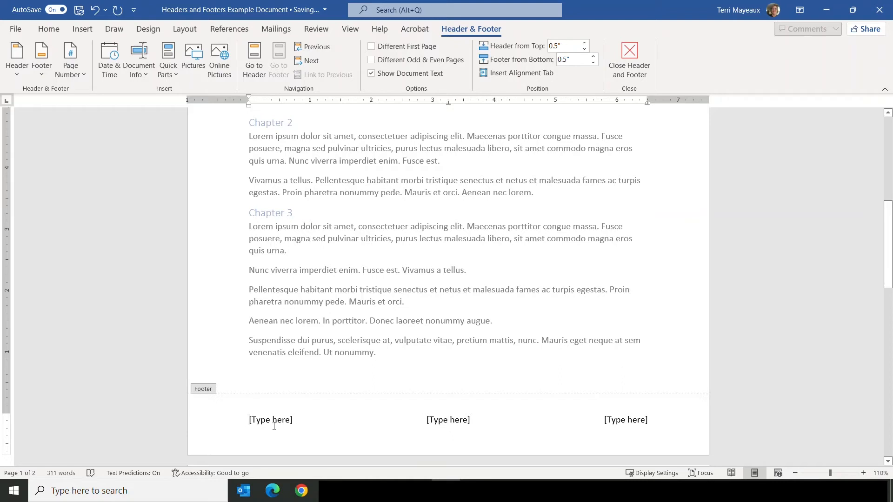
# Replace the left footer placeholder with the current date in the 8/25/2022 format, without automatic updating
pyautogui.click(259, 420)
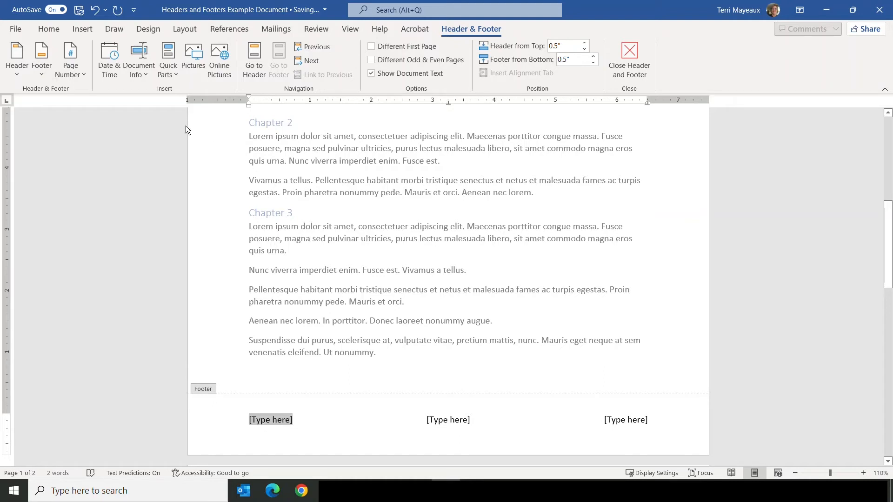
pyautogui.click(113, 75)
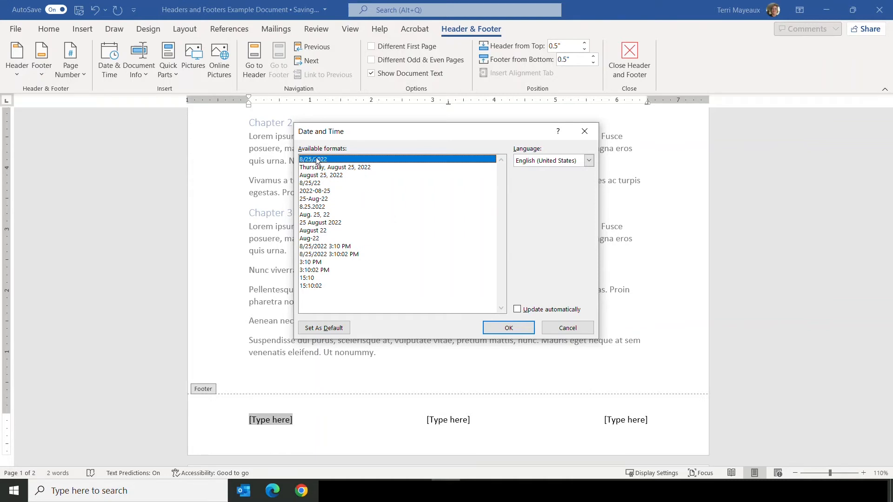
pyautogui.click(510, 327)
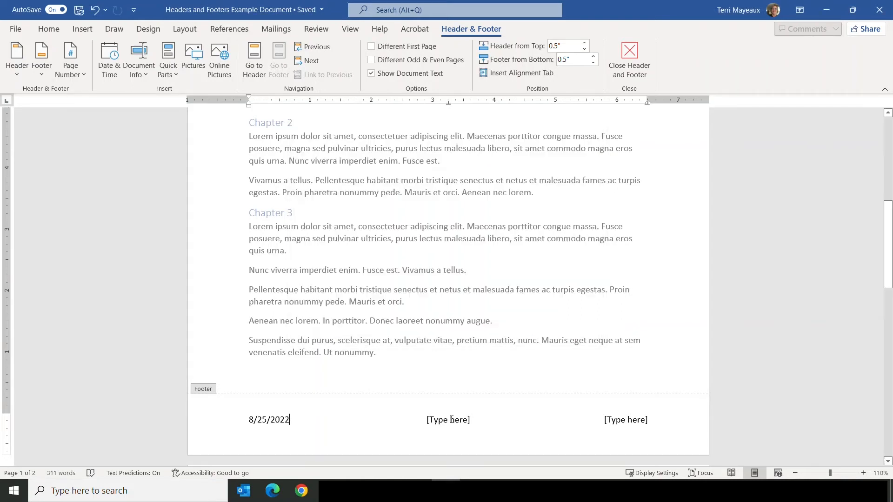
# Replace the middle footer placeholder with an online picture of a green tree with blank boxes, found by searching for "family tree"
pyautogui.click(428, 420)
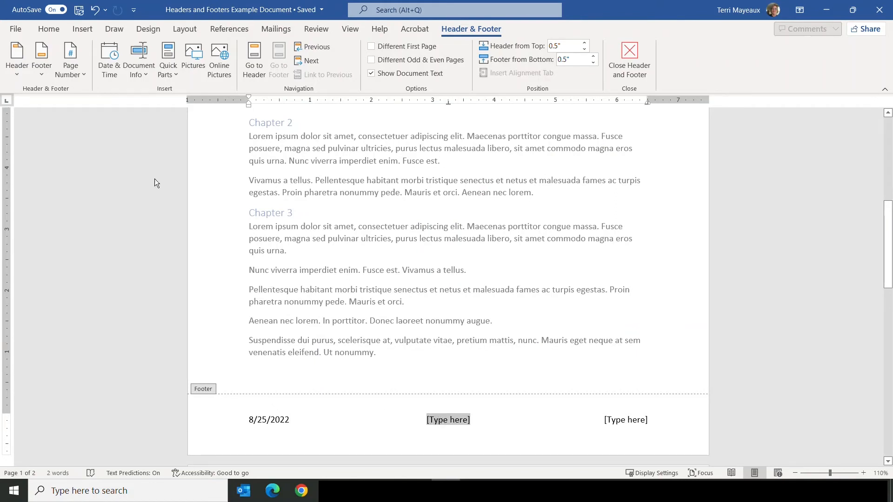
pyautogui.click(225, 69)
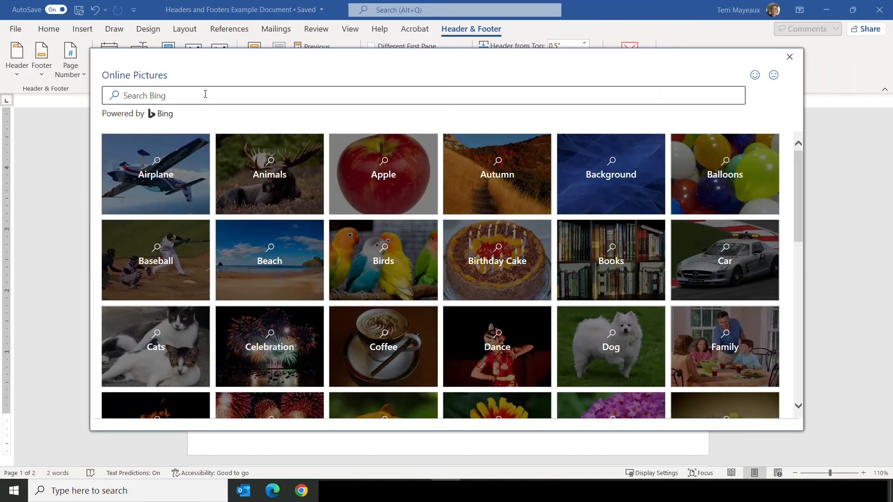
pyautogui.click(206, 95)
pyautogui.write('fam')
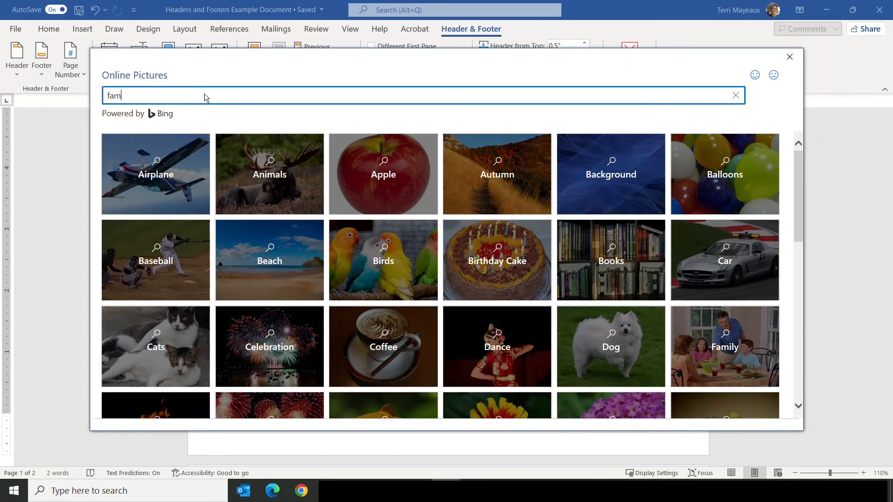
pyautogui.write('ily tree')
pyautogui.press('Return')
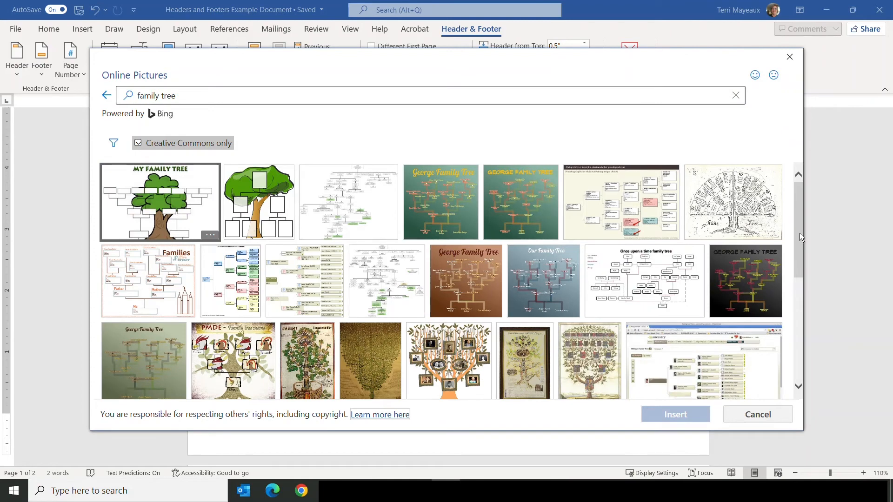
pyautogui.moveTo(799, 235)
pyautogui.mouseDown()
pyautogui.moveTo(791, 324)
pyautogui.moveTo(785, 232)
pyautogui.mouseUp()
pyautogui.click(265, 188)
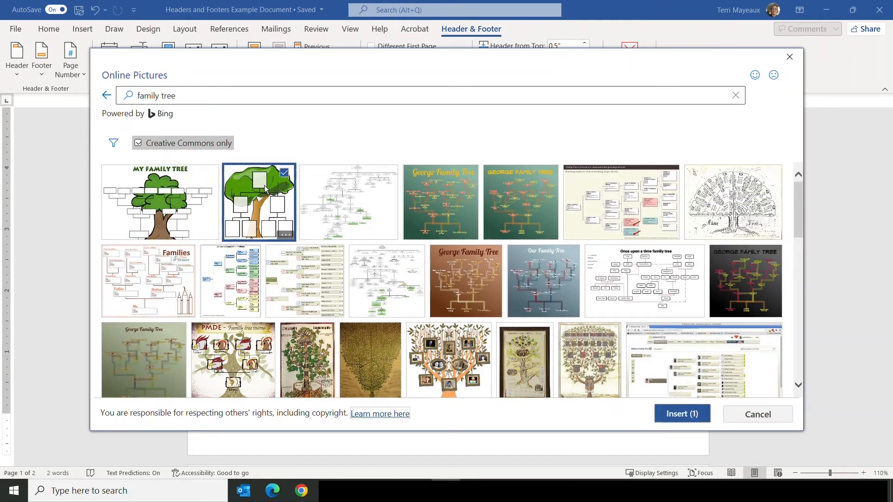
pyautogui.click(684, 414)
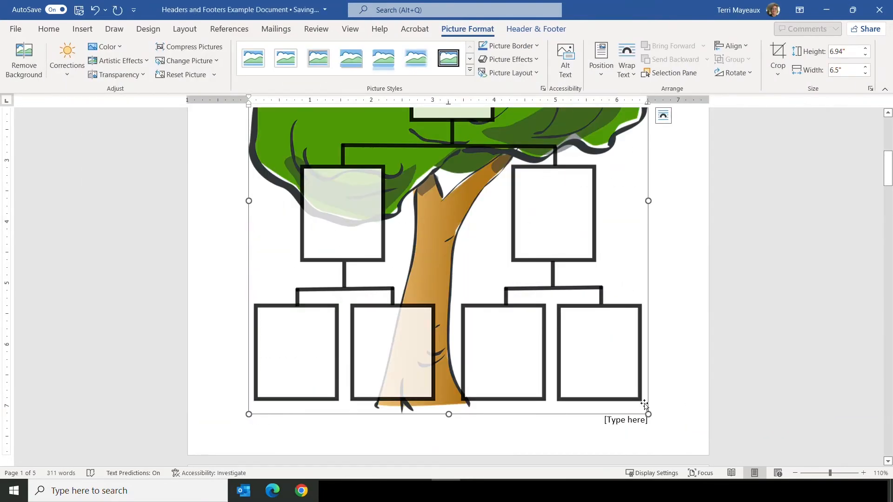
# Shrink the family tree picture to about 0.63" high by 0.59" wide and rotate it upright
pyautogui.moveTo(648, 414); pyautogui.dragTo(431, 384)
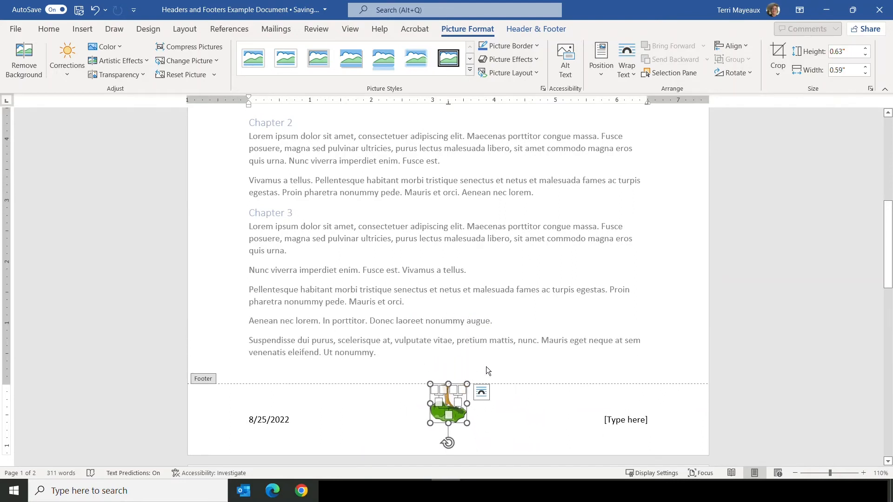
pyautogui.moveTo(448, 445); pyautogui.dragTo(449, 369)
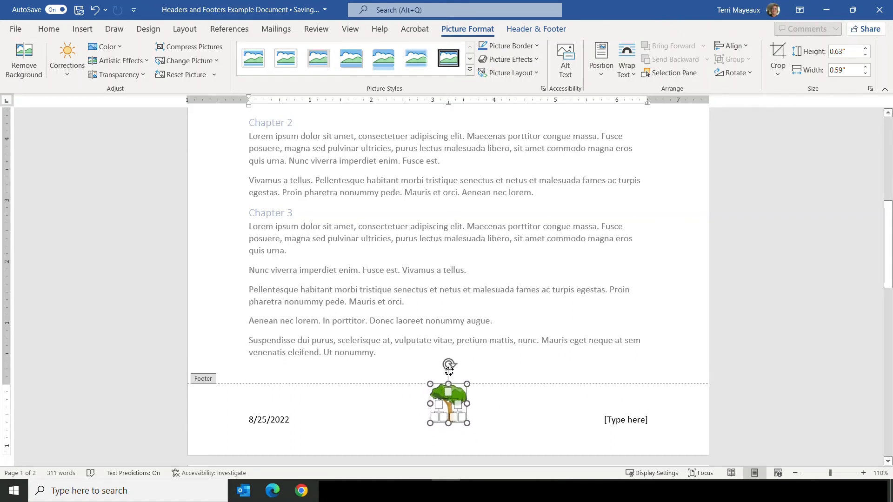
pyautogui.click(427, 403)
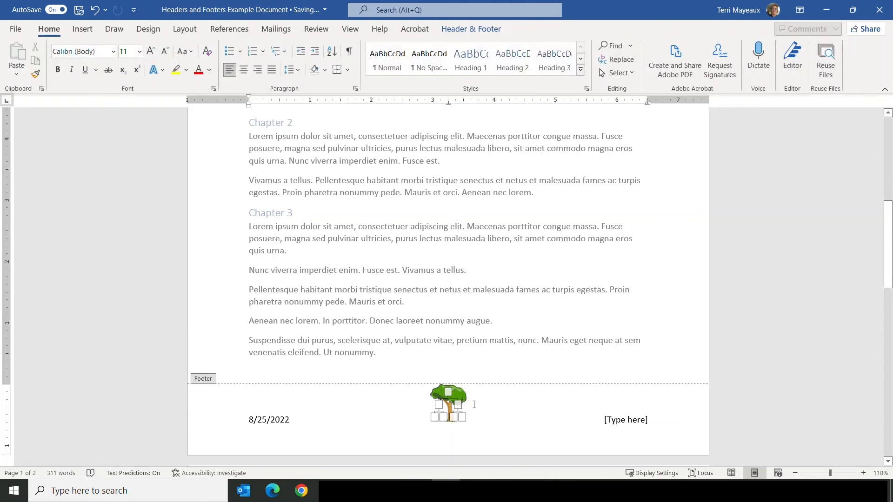
# Reduce the footer's distance from the bottom of the page to 0.3"
pyautogui.click(525, 423)
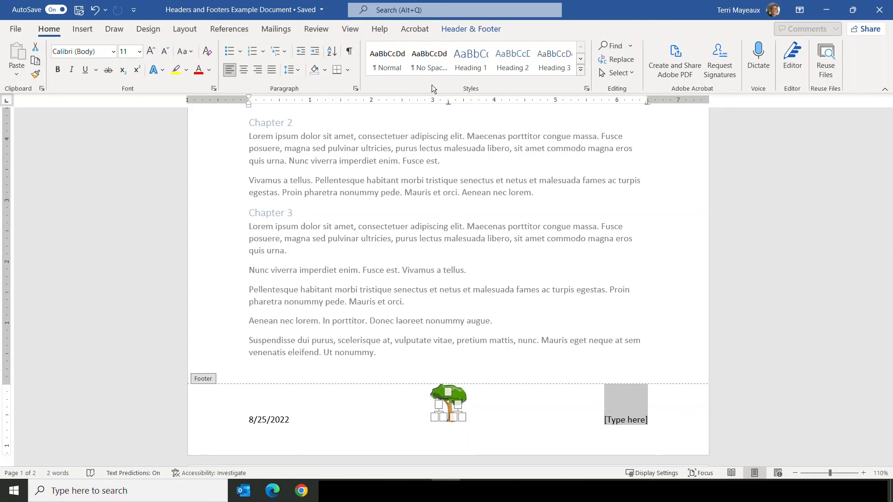
pyautogui.click(475, 31)
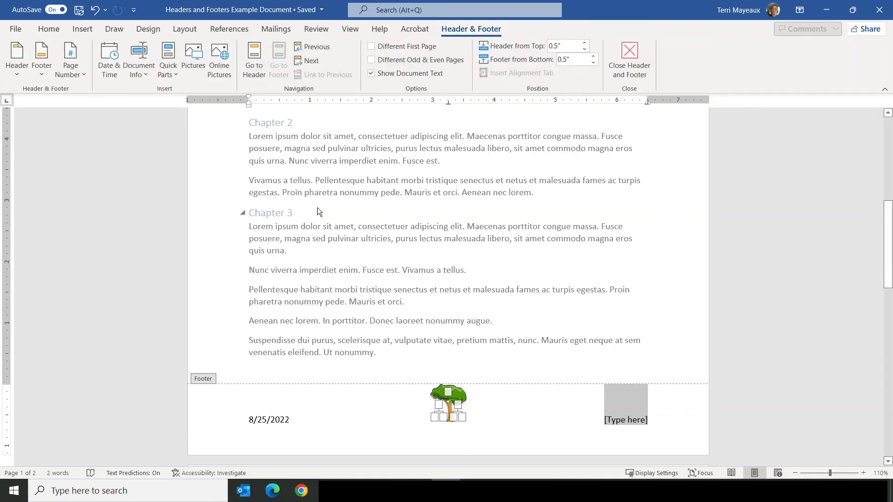
pyautogui.click(593, 63)
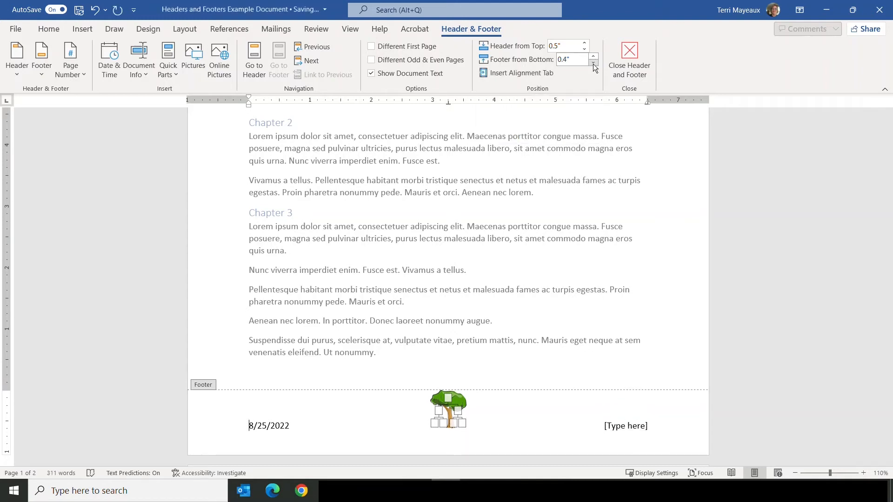
pyautogui.click(593, 63)
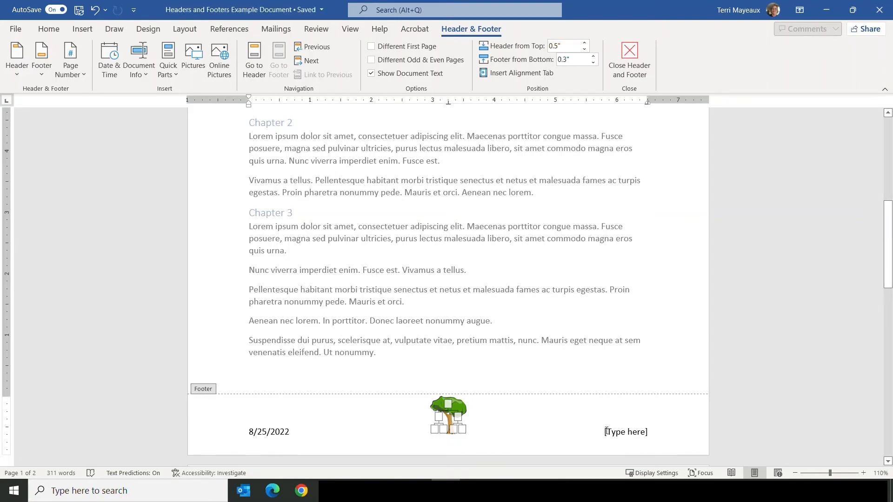
# Replace the right footer placeholder with a current-position page number in the Bold Numbers "Page X of Y" style
pyautogui.click(611, 432)
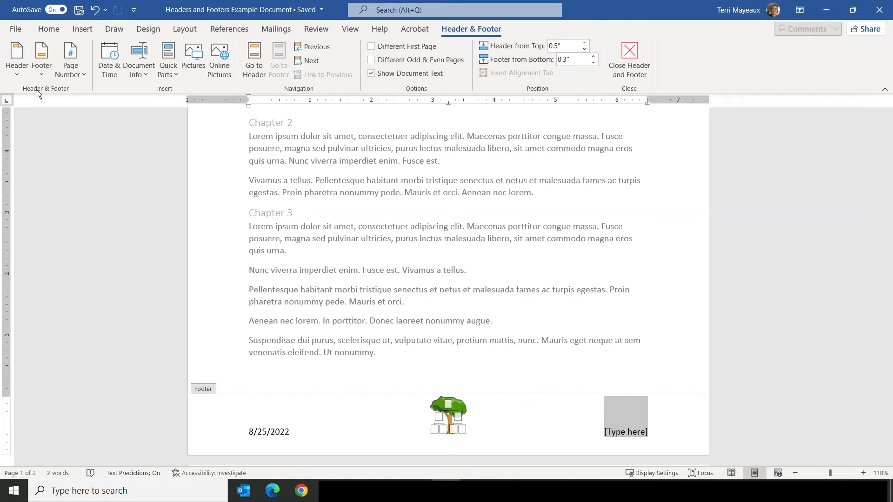
pyautogui.click(84, 77)
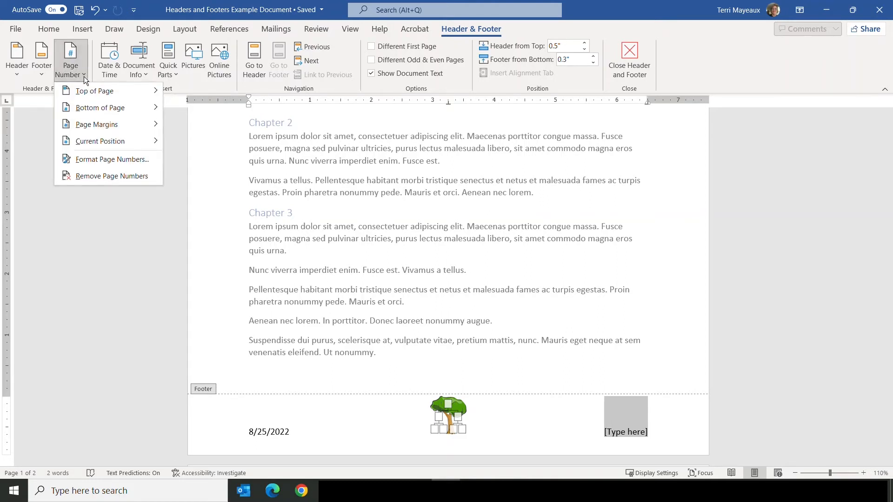
pyautogui.moveTo(84, 123)
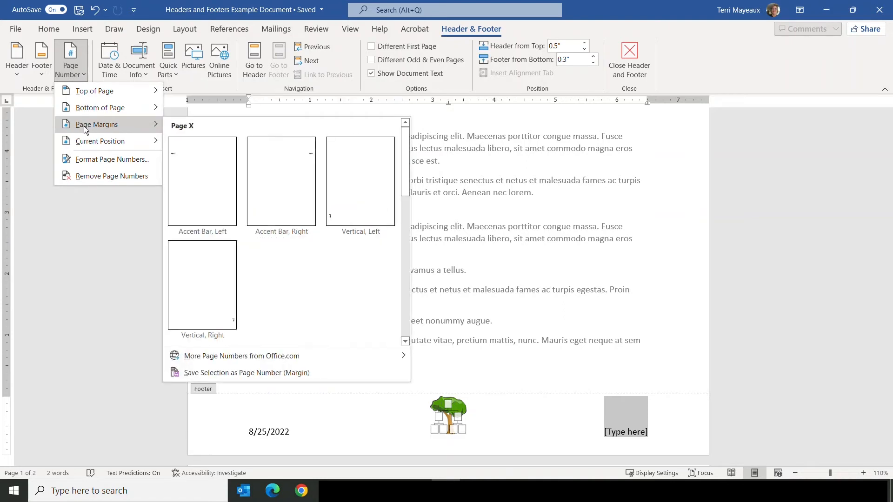
pyautogui.moveTo(89, 145)
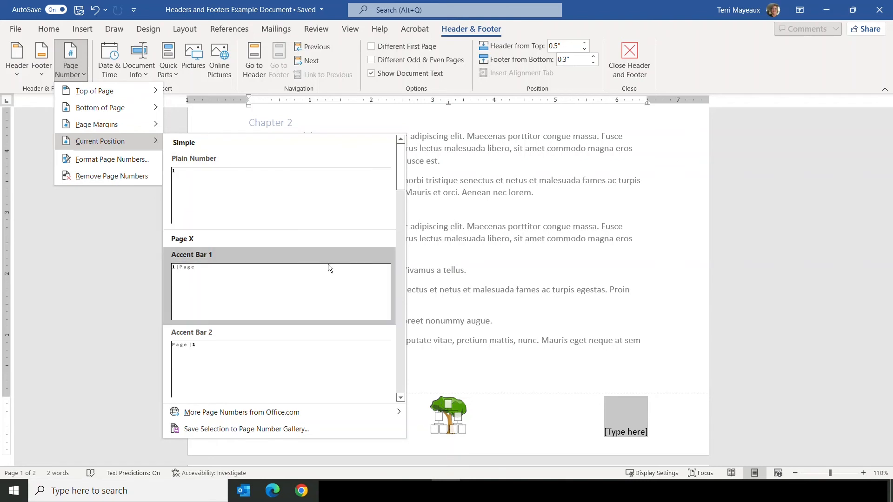
pyautogui.moveTo(401, 183); pyautogui.dragTo(394, 237)
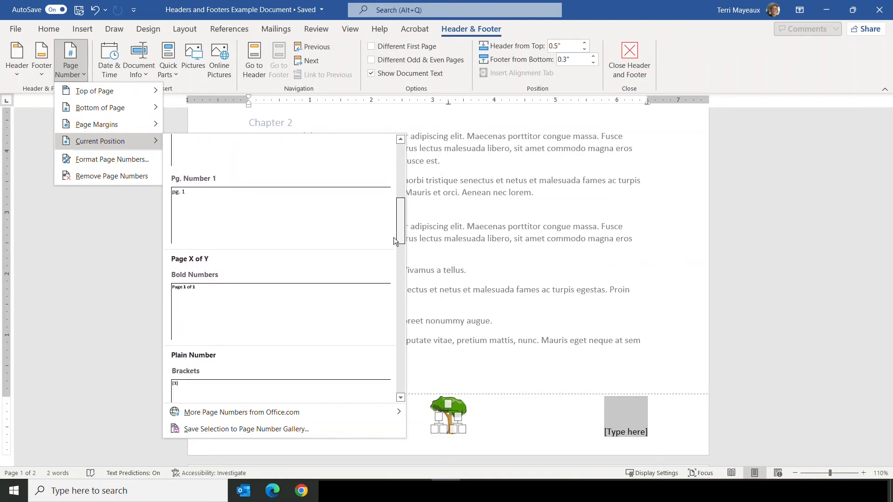
pyautogui.click(192, 290)
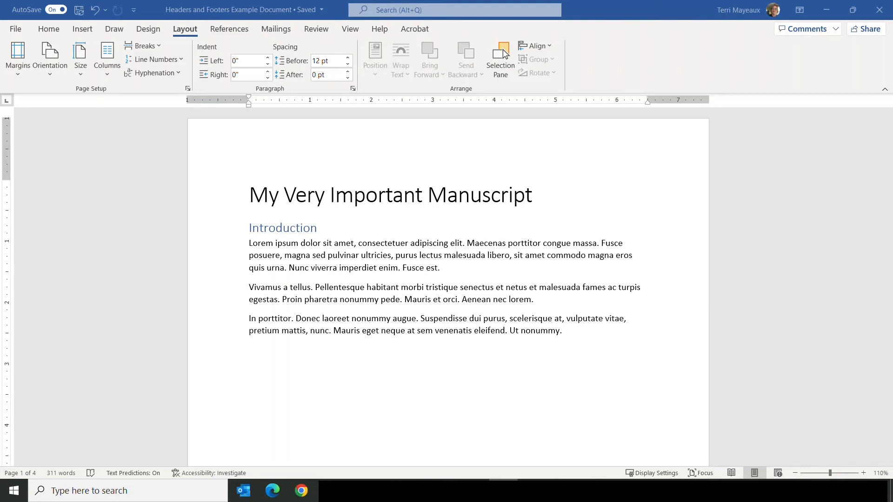
# Show the document's formatting marks and view the available page and section break types
pyautogui.click(56, 28)
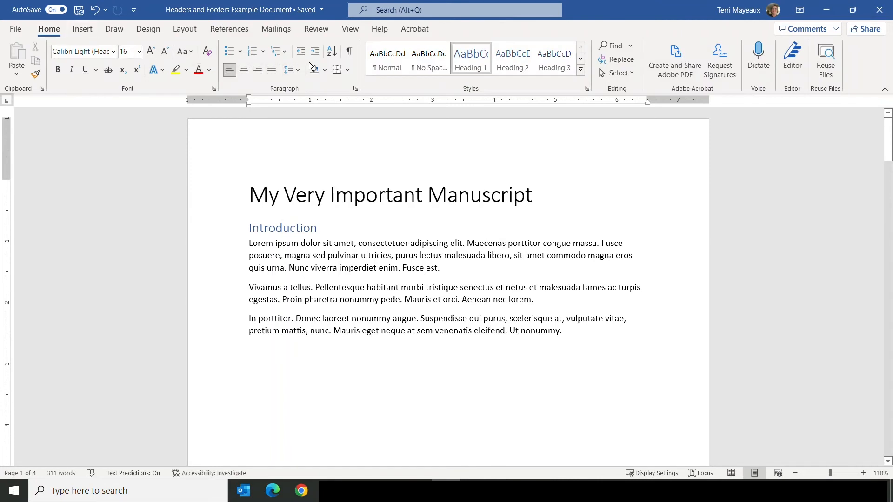
pyautogui.click(353, 55)
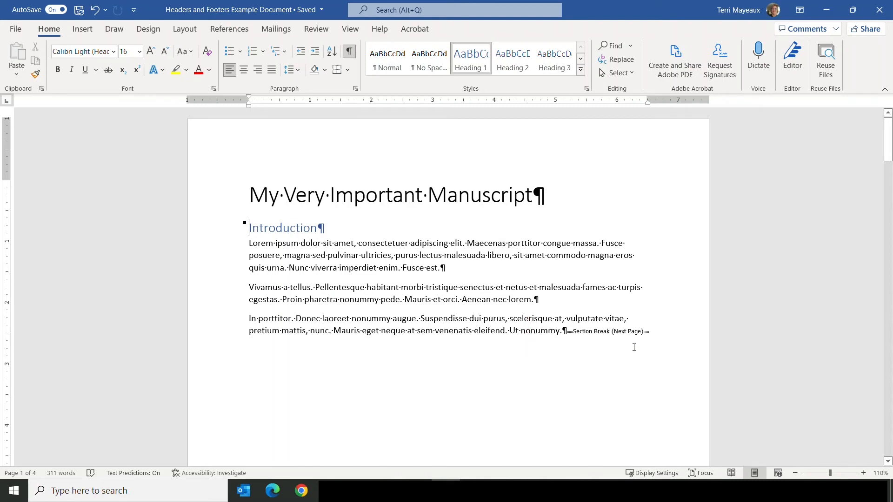
pyautogui.click(195, 32)
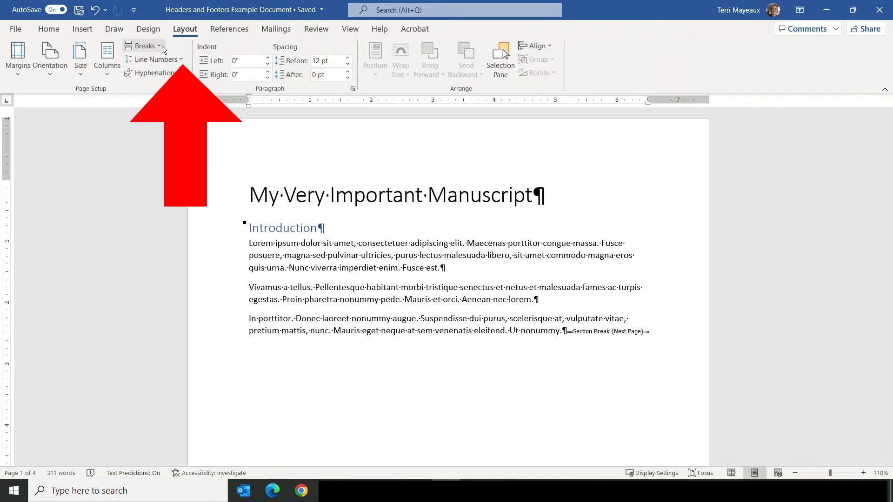
pyautogui.click(160, 45)
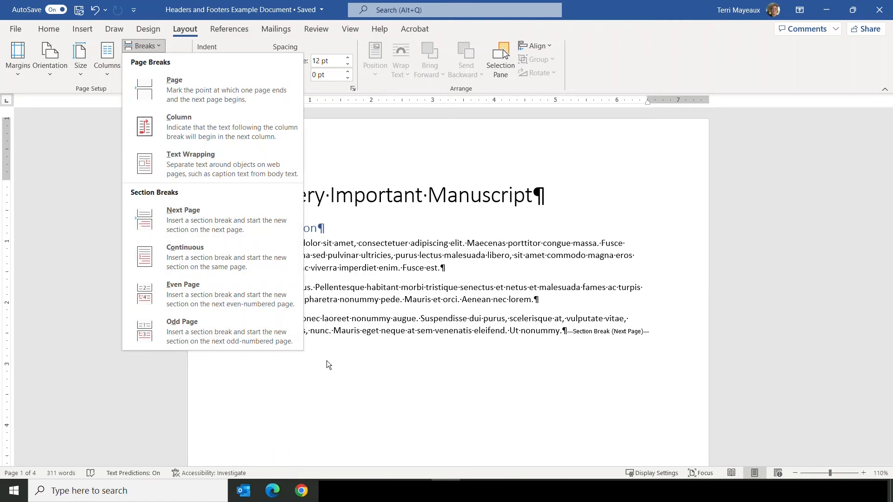
pyautogui.click(357, 361)
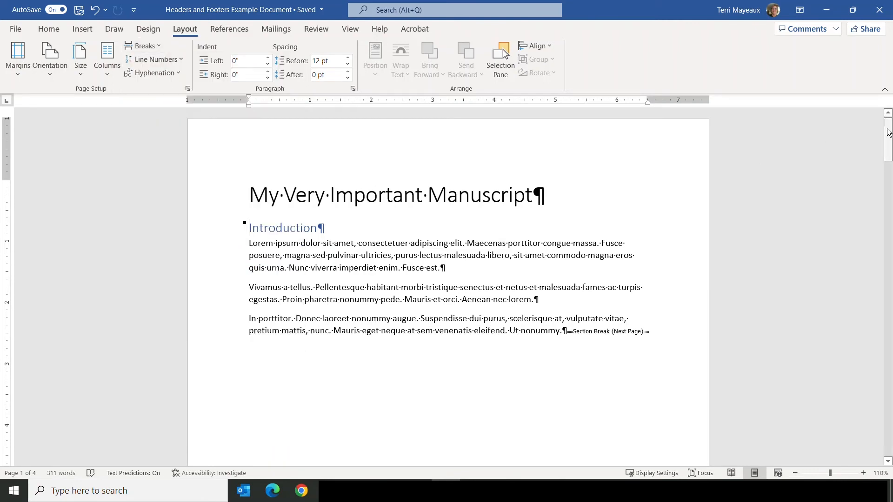
# Examine the Next Page section breaks that separate the manuscript's chapters
pyautogui.moveTo(887, 134); pyautogui.dragTo(884, 213)
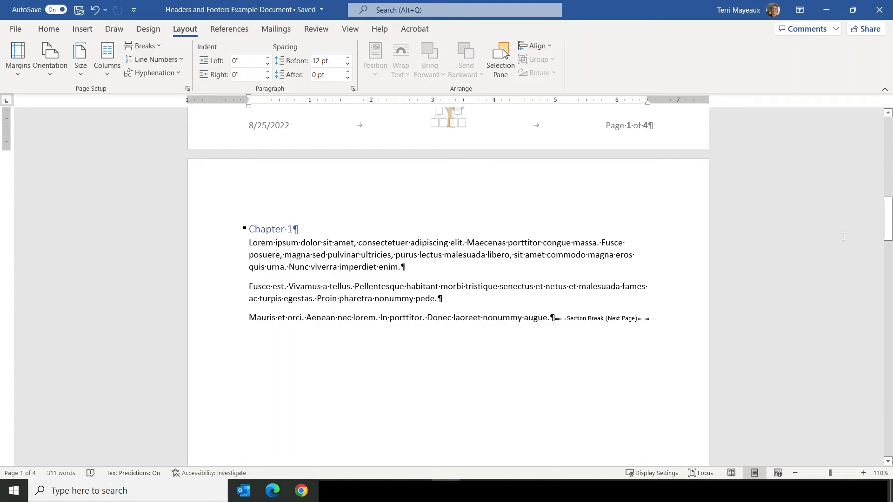
pyautogui.moveTo(888, 219); pyautogui.dragTo(885, 309)
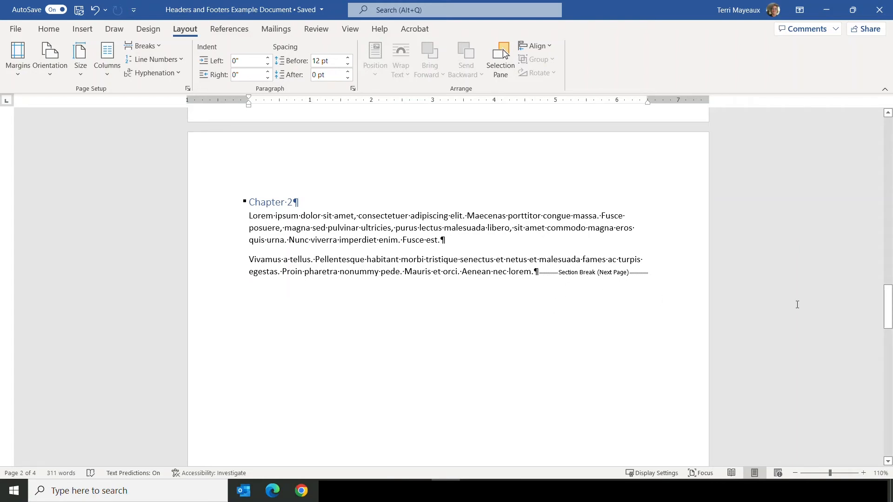
pyautogui.moveTo(889, 305); pyautogui.dragTo(891, 383)
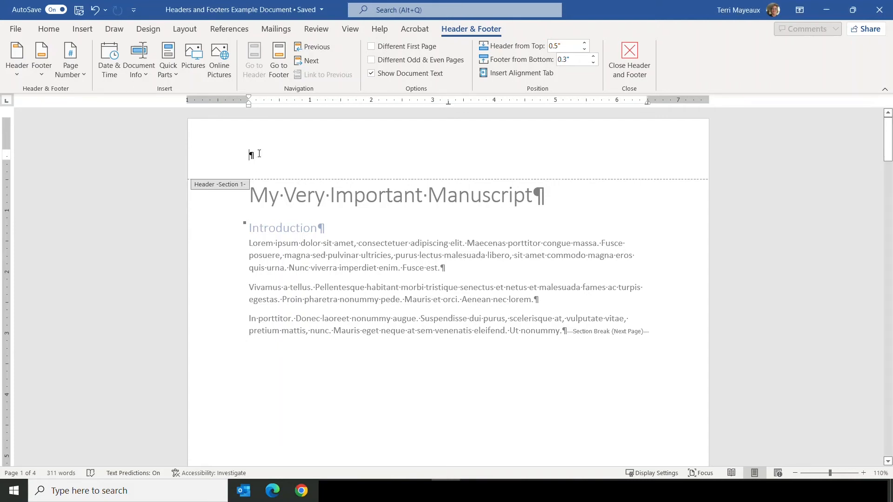
# Enter "Introduction" as the header text of Section 1
pyautogui.write('Introdcu')
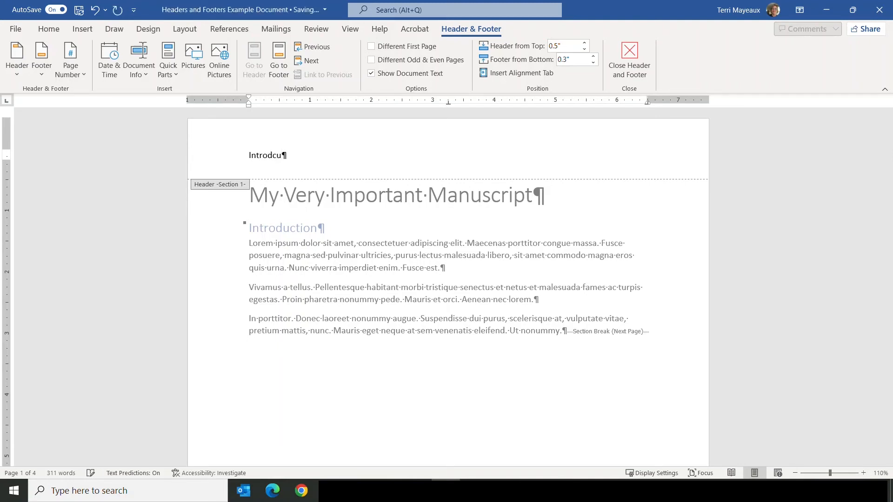
pyautogui.press('BackSpace')
pyautogui.write('uction')
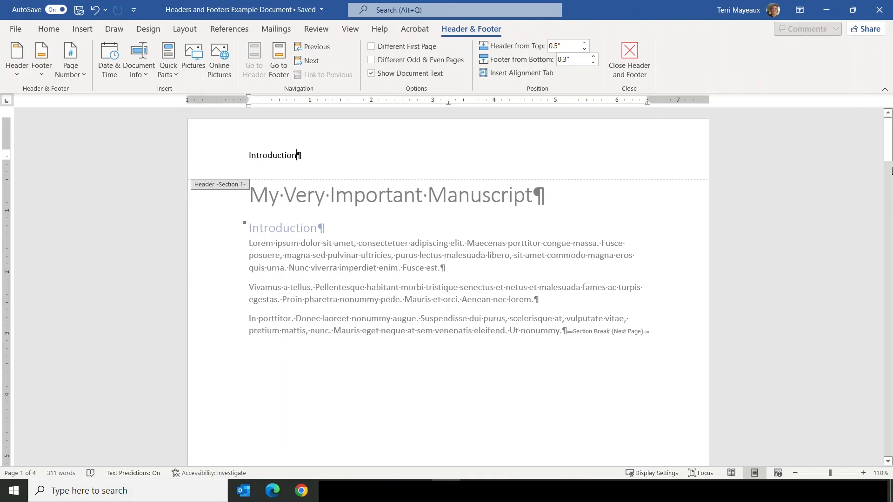
# Unlink the Section 2 header from the previous section and replace its text with "Chapter 1"
pyautogui.moveTo(889, 151); pyautogui.dragTo(889, 231)
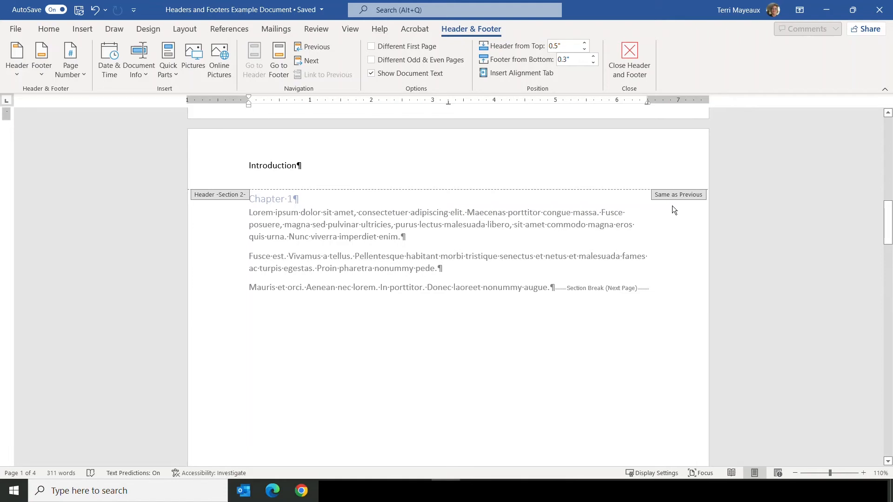
pyautogui.click(299, 166)
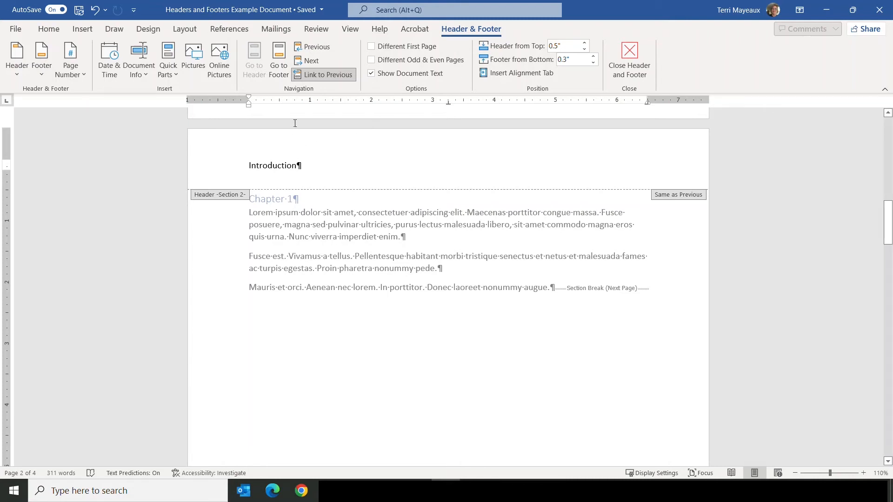
pyautogui.click(324, 75)
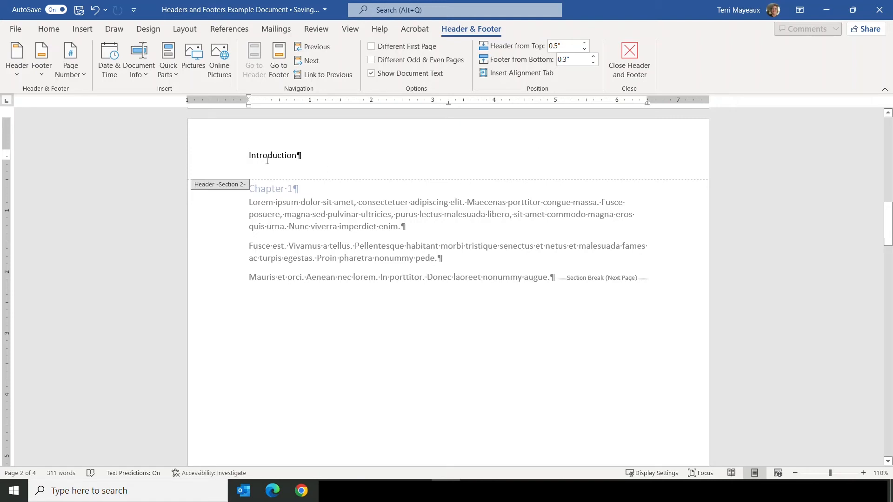
pyautogui.moveTo(249, 156); pyautogui.dragTo(297, 157)
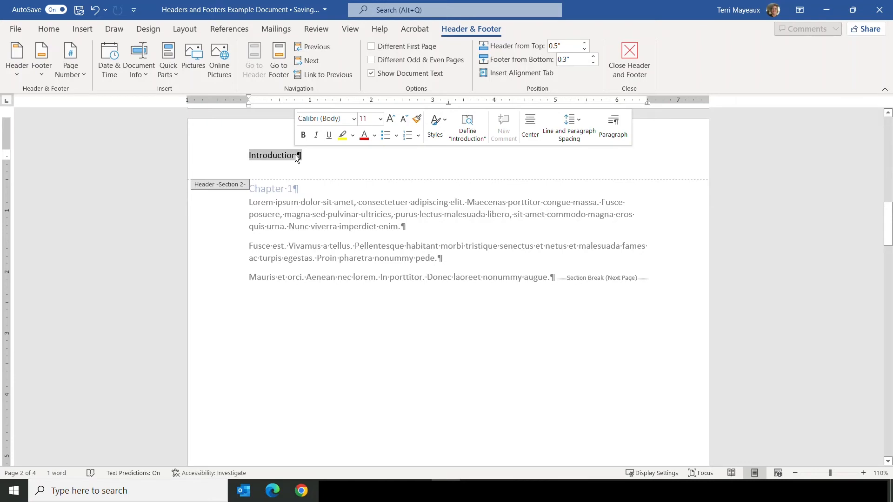
pyautogui.write('Chapter')
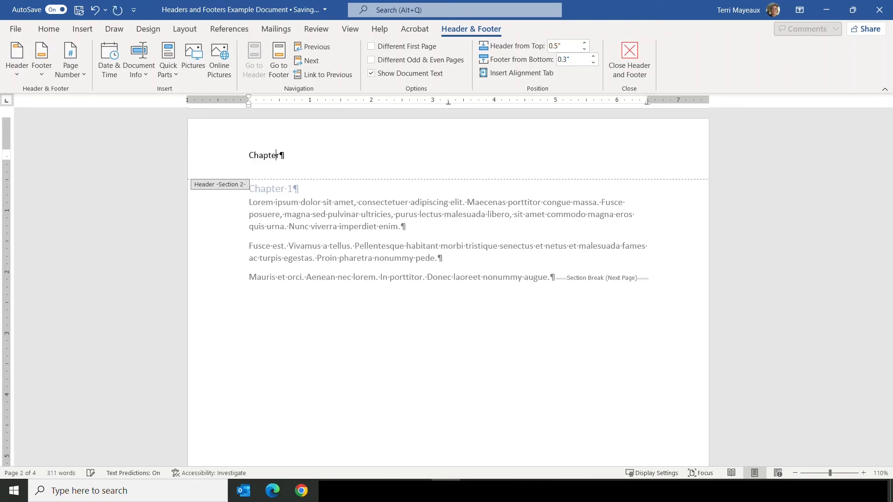
pyautogui.write(' 1')
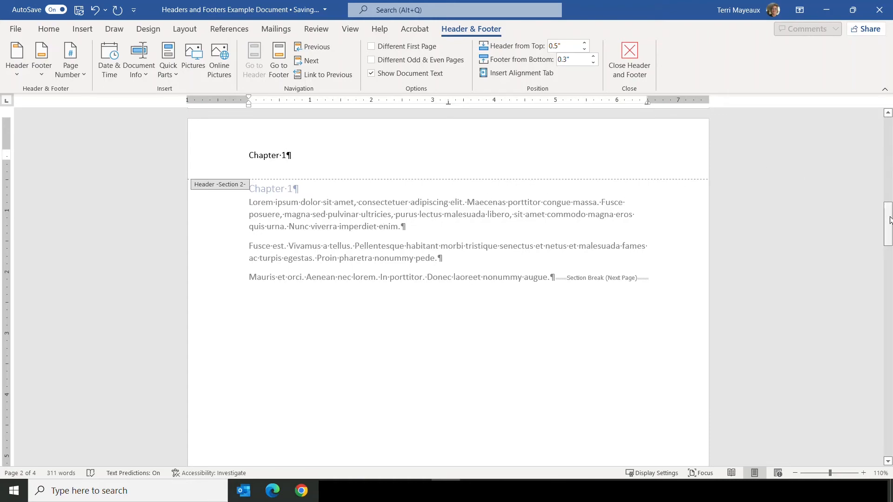
# Unlink the Section 3 header from the previous section and change its text to "Chapter 2"
pyautogui.moveTo(888, 221); pyautogui.dragTo(882, 292)
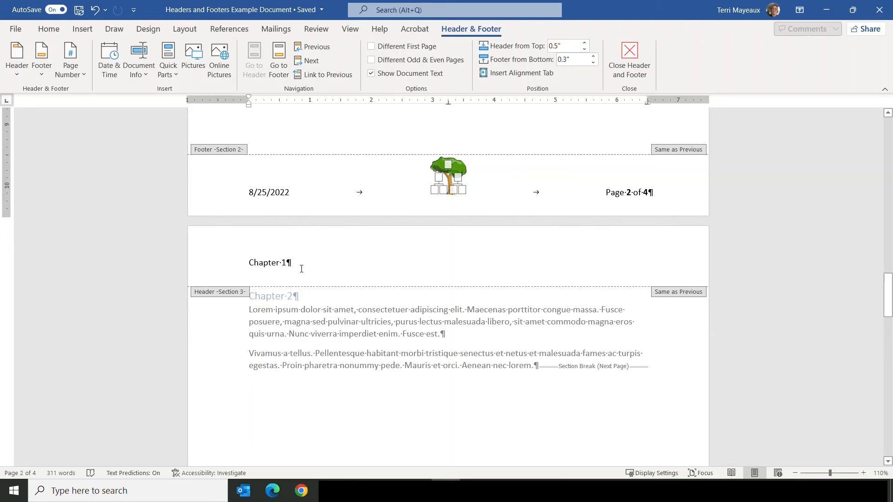
pyautogui.click(278, 263)
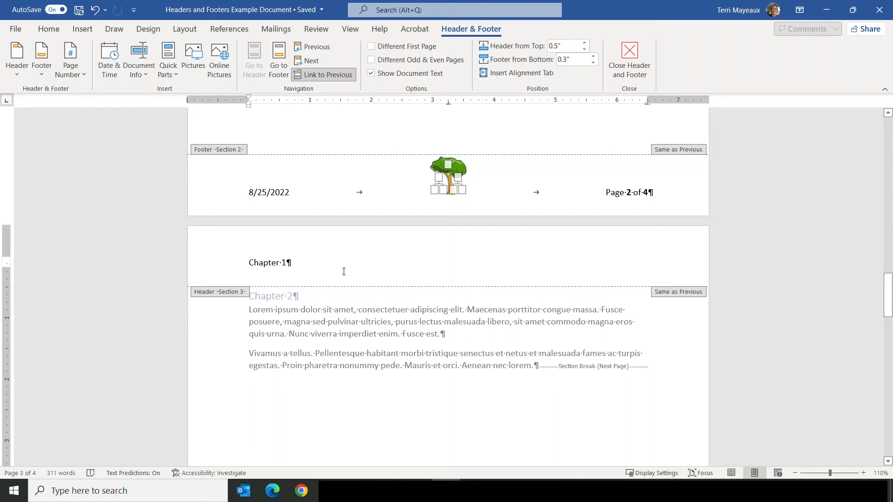
pyautogui.click(327, 74)
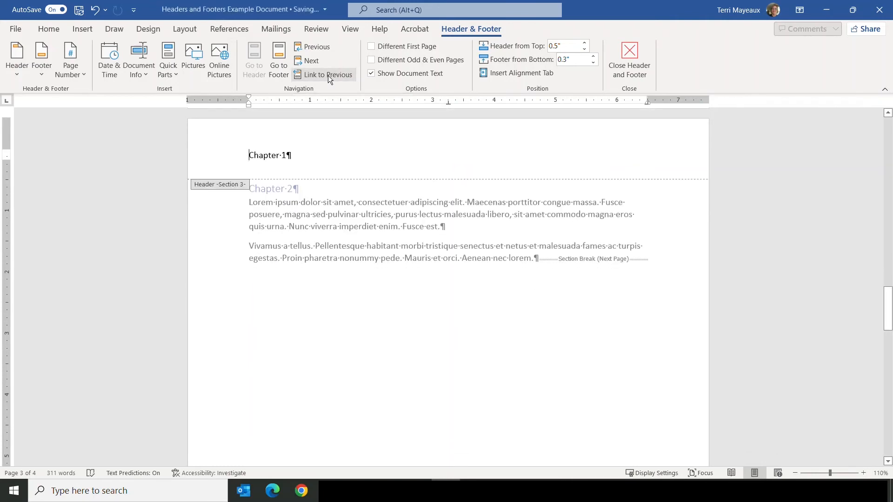
pyautogui.click(283, 154)
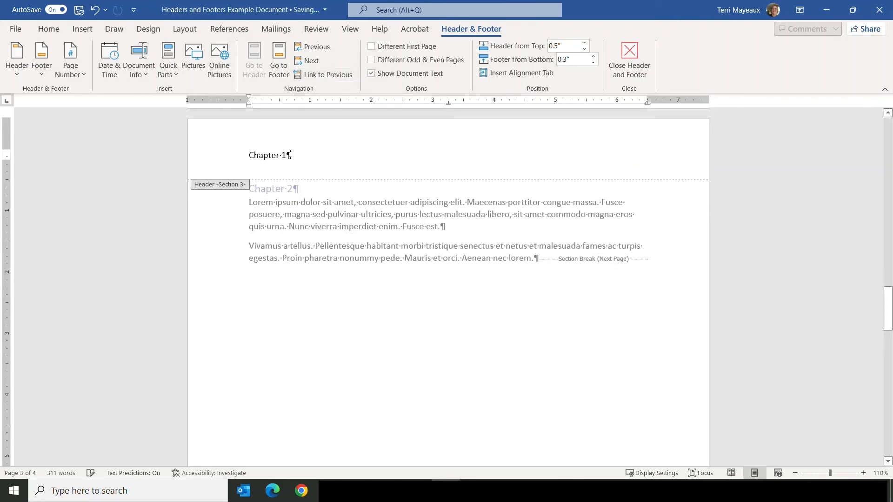
pyautogui.press('Delete')
pyautogui.write('2')
# Unlink the Section 4 header from the previous section, change its text to "Chapter 3" and leave header editing
pyautogui.moveTo(887, 301); pyautogui.dragTo(883, 381)
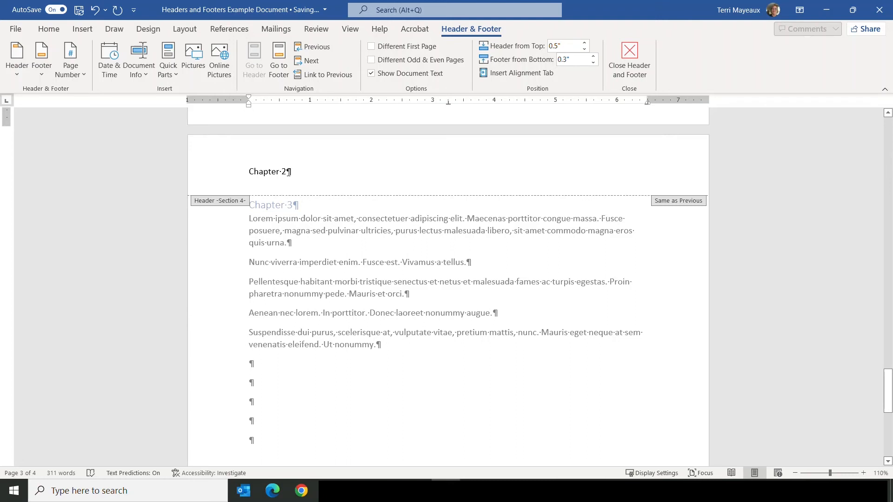
pyautogui.click(281, 173)
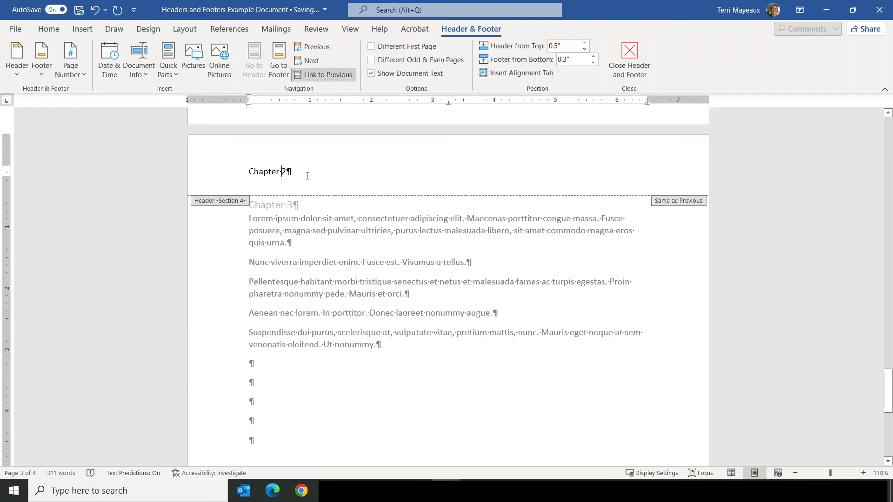
pyautogui.click(322, 76)
pyautogui.doubleClick(283, 155)
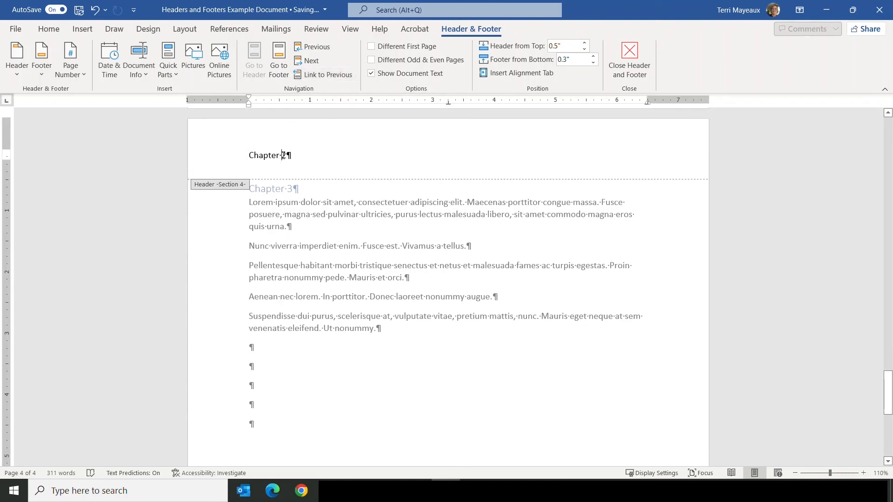
pyautogui.write('3')
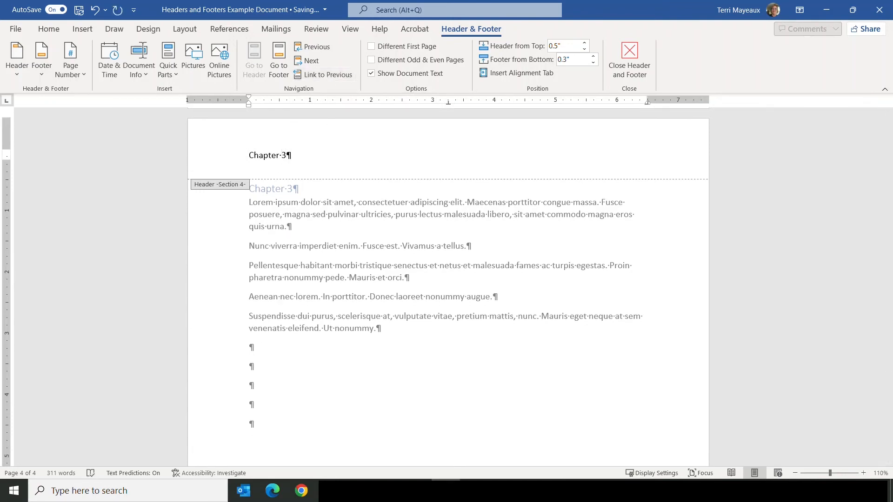
pyautogui.click(631, 55)
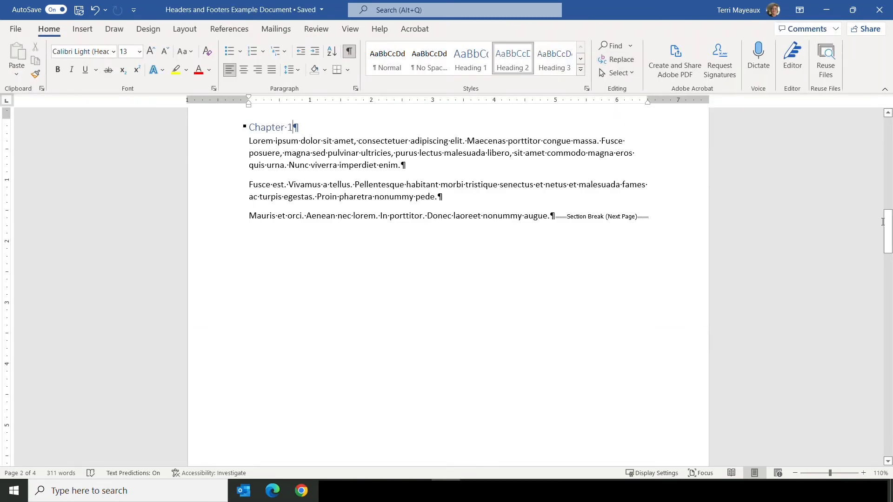
# Reopen the Section 2 header above Chapter 1 and right-align its text
pyautogui.moveTo(888, 235); pyautogui.dragTo(880, 372)
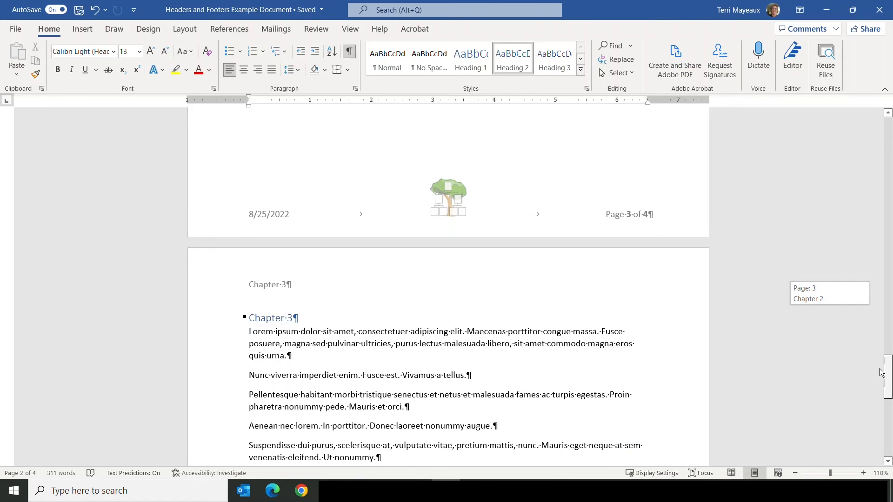
pyautogui.moveTo(881, 372); pyautogui.dragTo(890, 212)
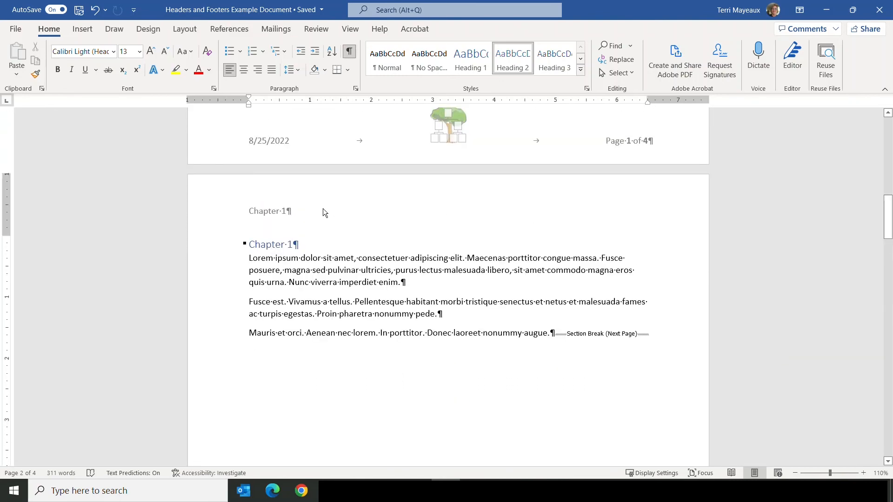
pyautogui.doubleClick(271, 214)
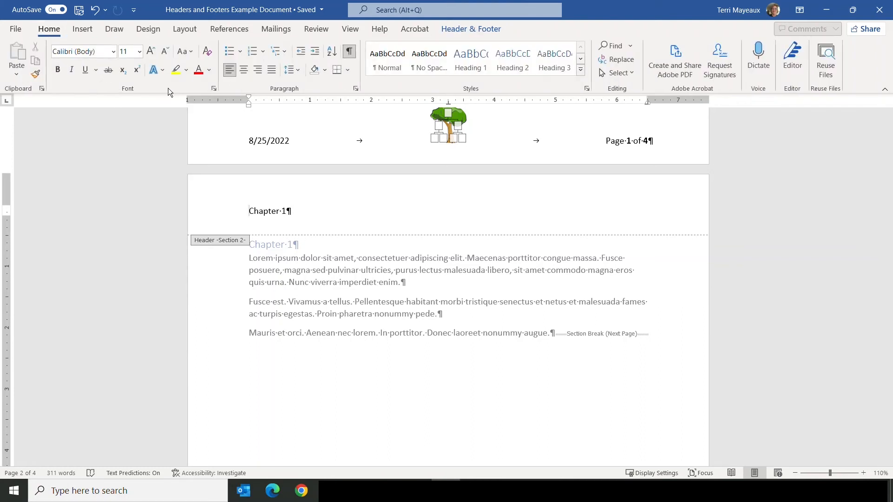
pyautogui.click(260, 74)
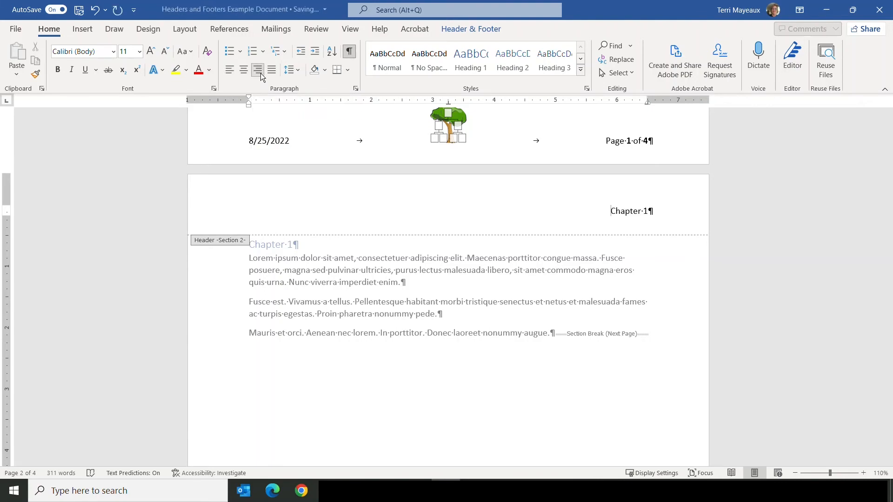
# Right-align the Section 3 header text above Chapter 2
pyautogui.moveTo(888, 217); pyautogui.dragTo(888, 281)
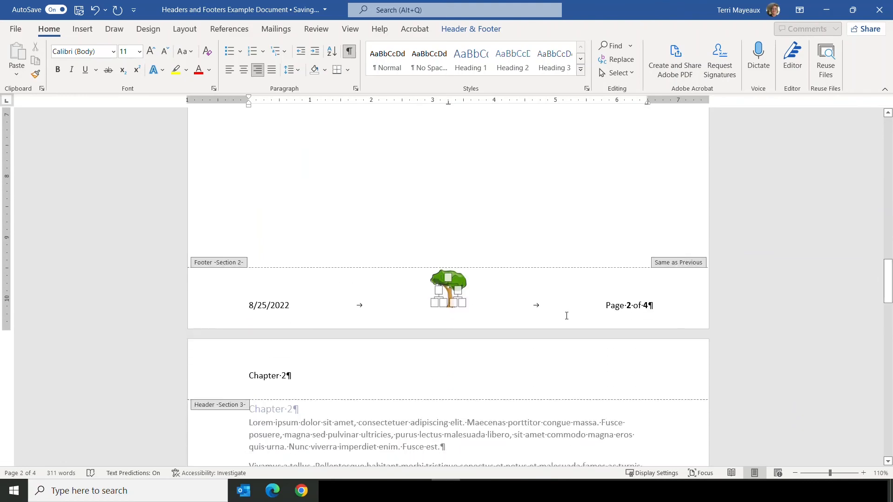
pyautogui.click(252, 376)
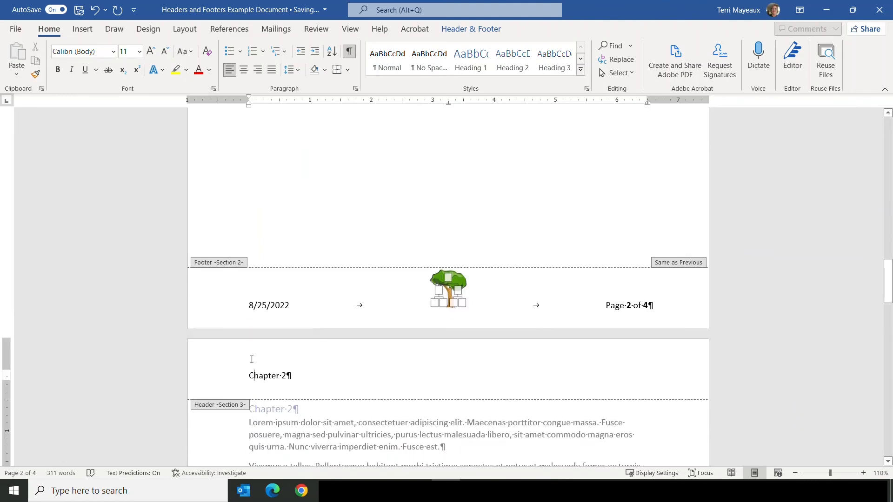
pyautogui.click(260, 73)
# Right-align the Section 4 header text above Chapter 3 and leave header editing
pyautogui.moveTo(888, 293); pyautogui.dragTo(889, 378)
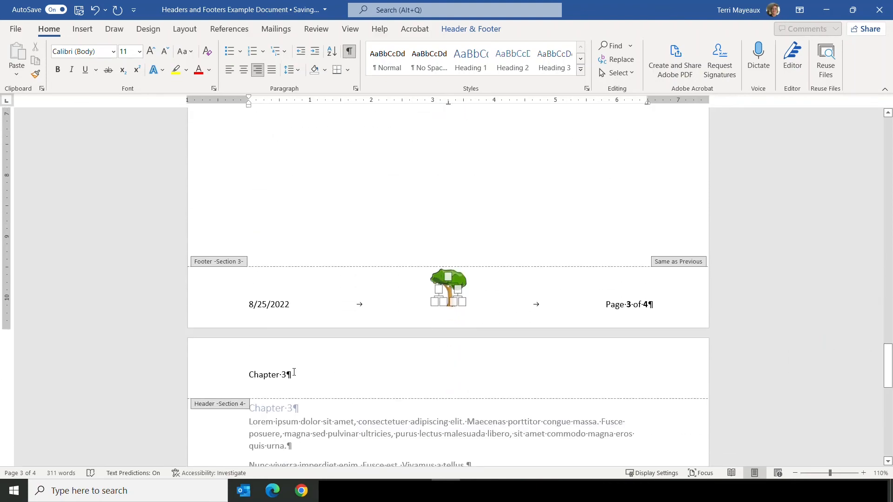
pyautogui.click(271, 373)
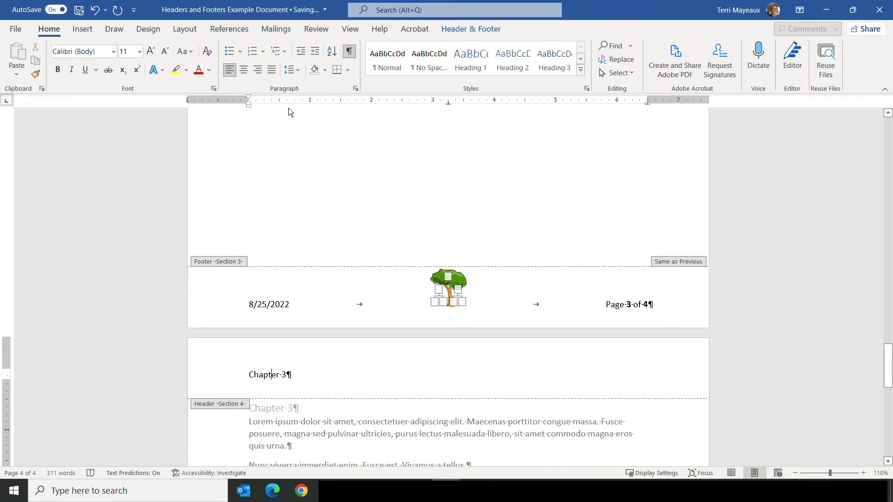
pyautogui.click(256, 69)
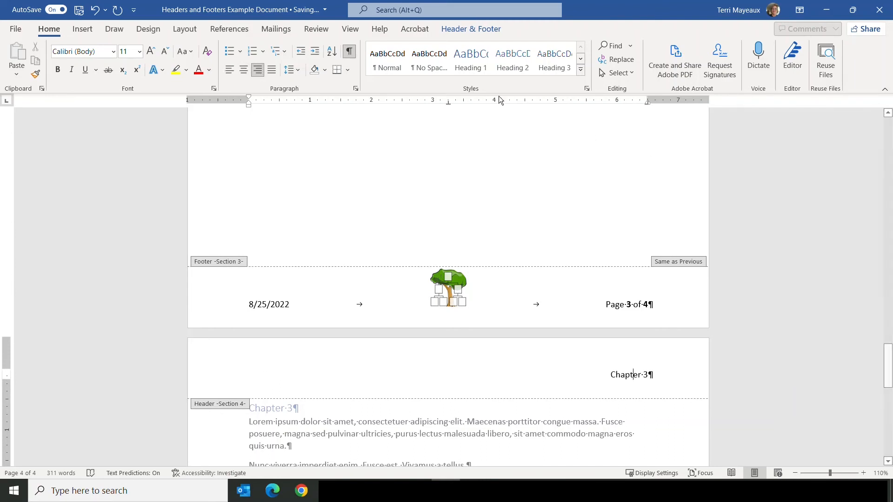
pyautogui.click(474, 29)
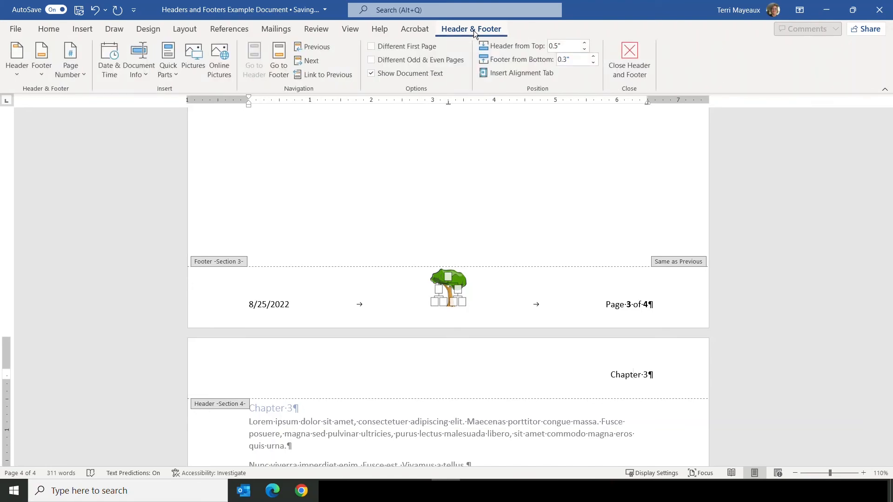
pyautogui.click(627, 52)
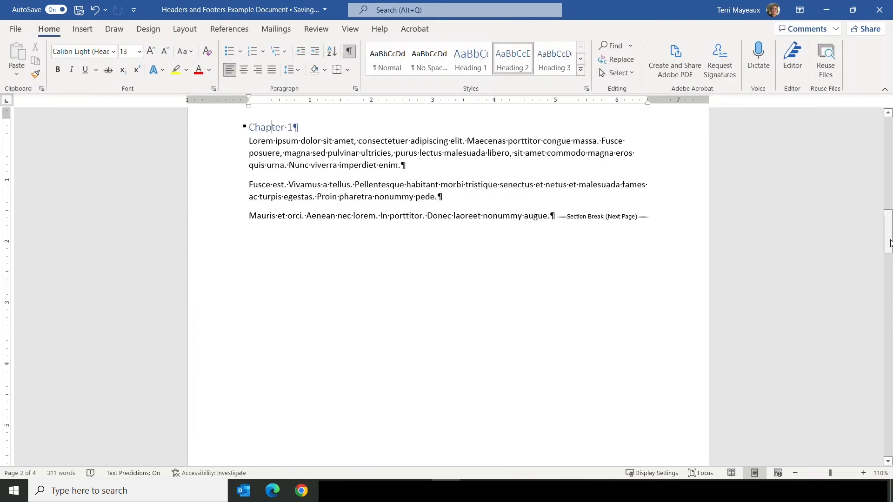
# Unlink the Section 2 header above "My Very Important Manuscript" from the previous section
pyautogui.moveTo(889, 245); pyautogui.dragTo(862, 143)
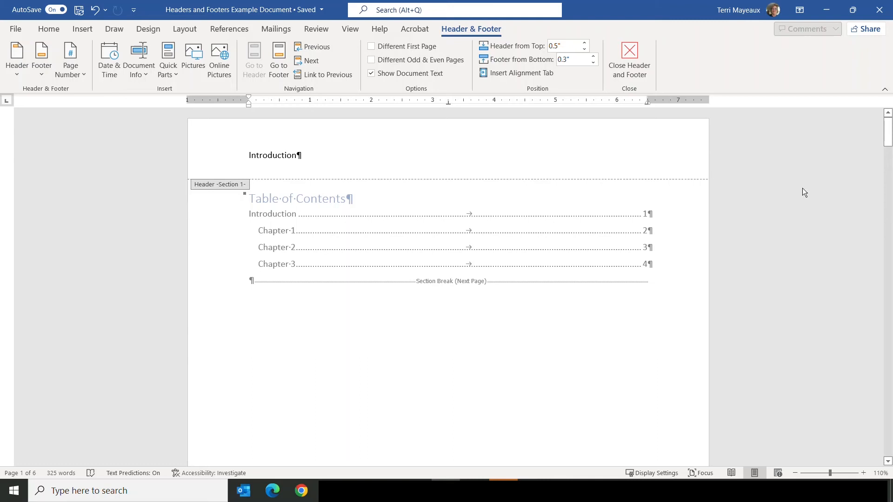
pyautogui.moveTo(888, 141); pyautogui.dragTo(888, 168)
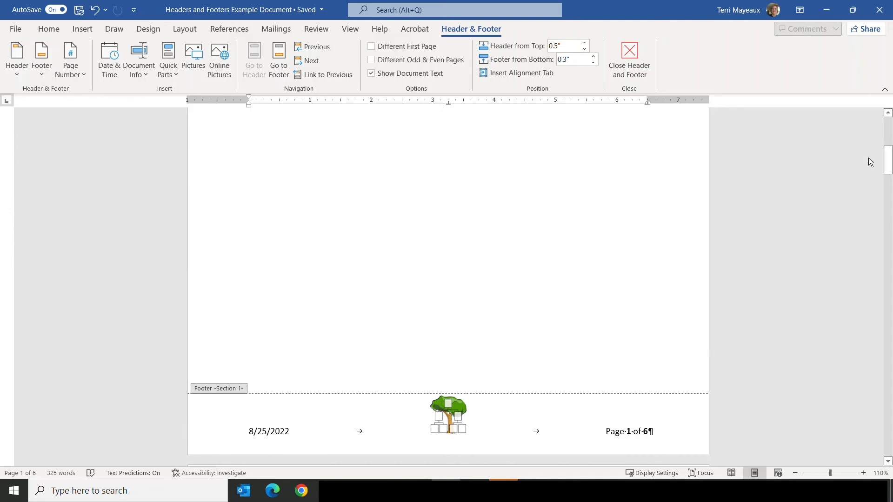
pyautogui.moveTo(887, 161); pyautogui.dragTo(873, 190)
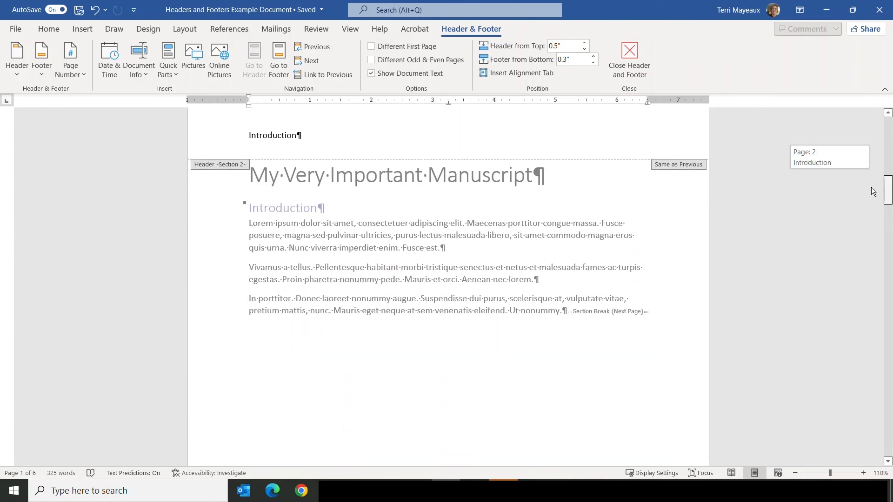
pyautogui.moveTo(873, 190); pyautogui.dragTo(871, 226)
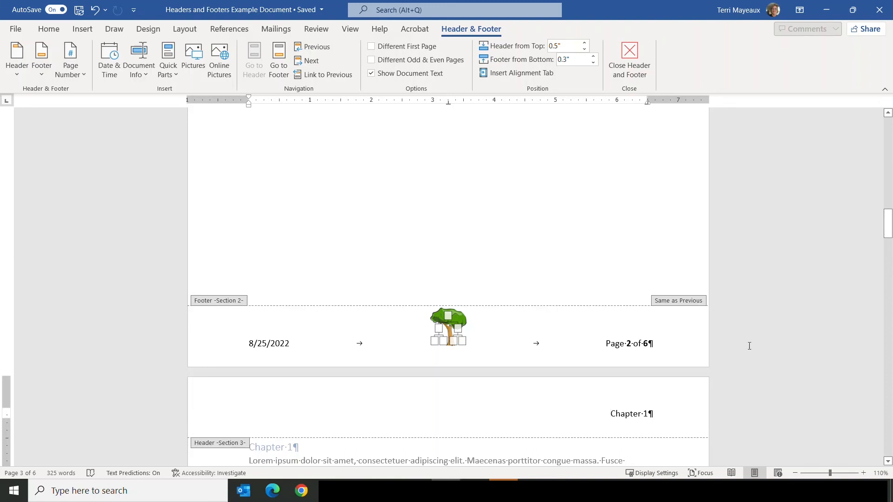
pyautogui.moveTo(889, 229); pyautogui.dragTo(865, 127)
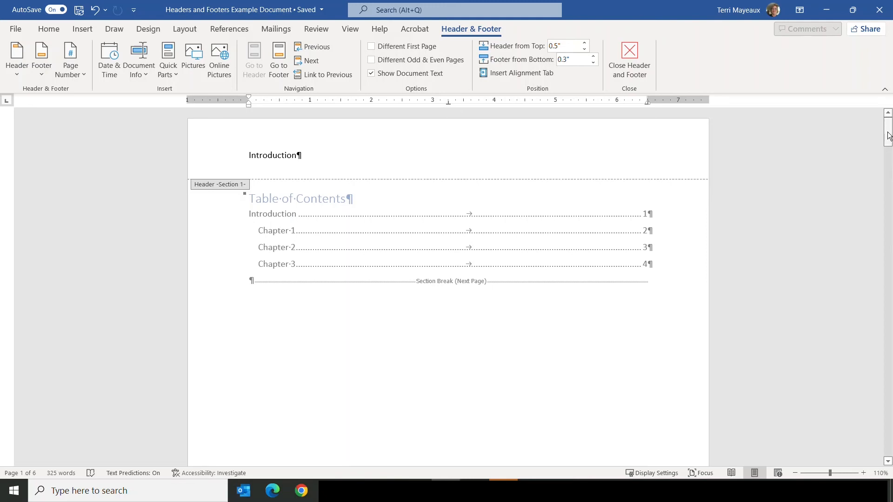
pyautogui.moveTo(888, 136); pyautogui.dragTo(884, 175)
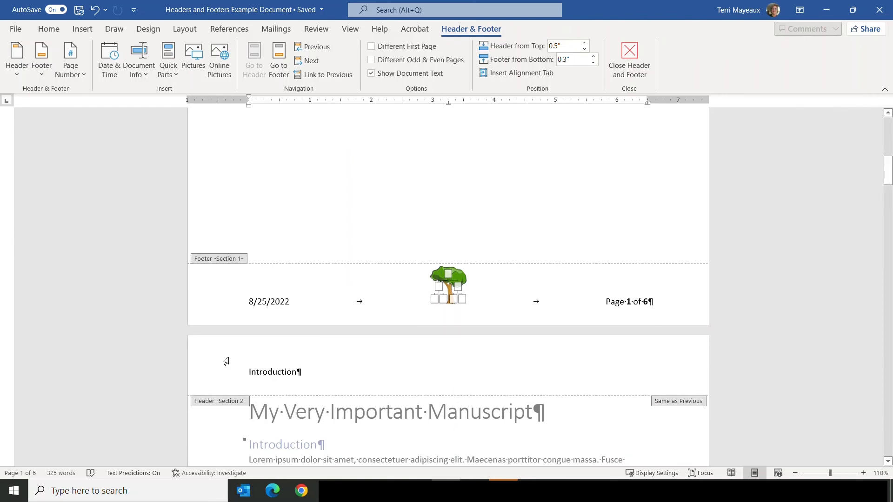
pyautogui.moveTo(274, 373); pyautogui.dragTo(278, 373)
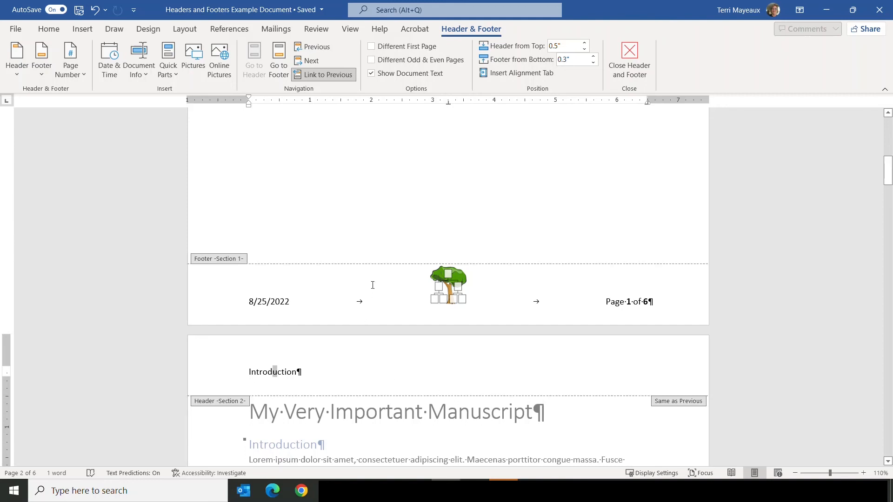
pyautogui.click(319, 74)
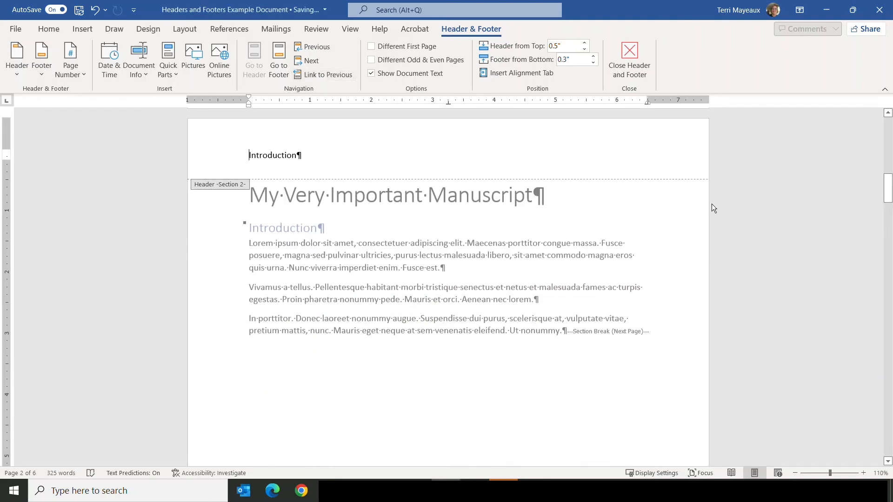
# Delete the "Introduction" text from the Section 1 header above the table of contents
pyautogui.moveTo(887, 193); pyautogui.dragTo(885, 132)
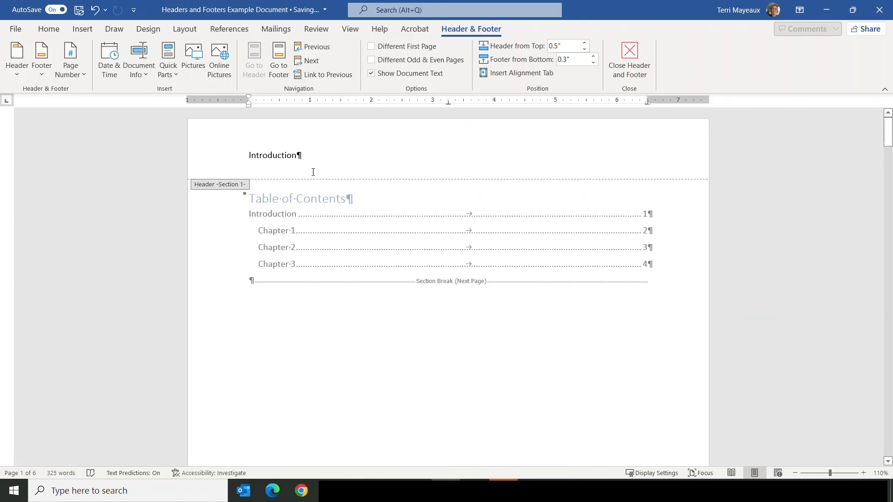
pyautogui.moveTo(249, 155); pyautogui.dragTo(298, 157)
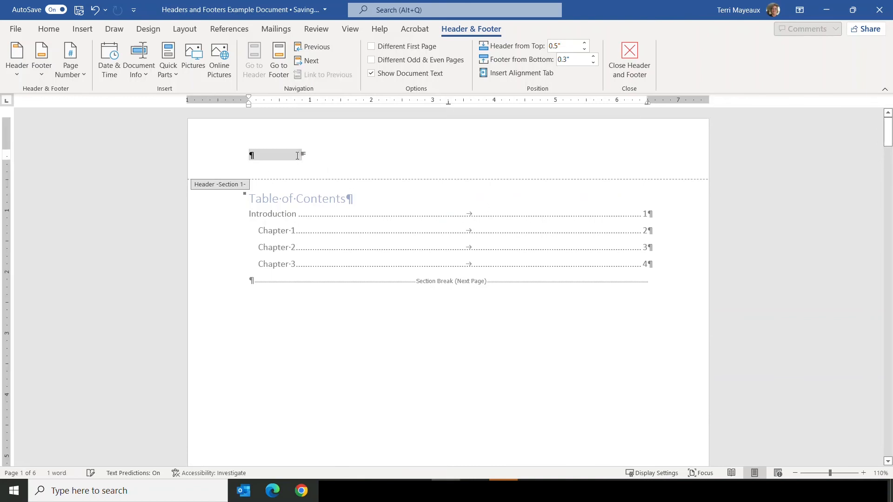
pyautogui.press('Delete')
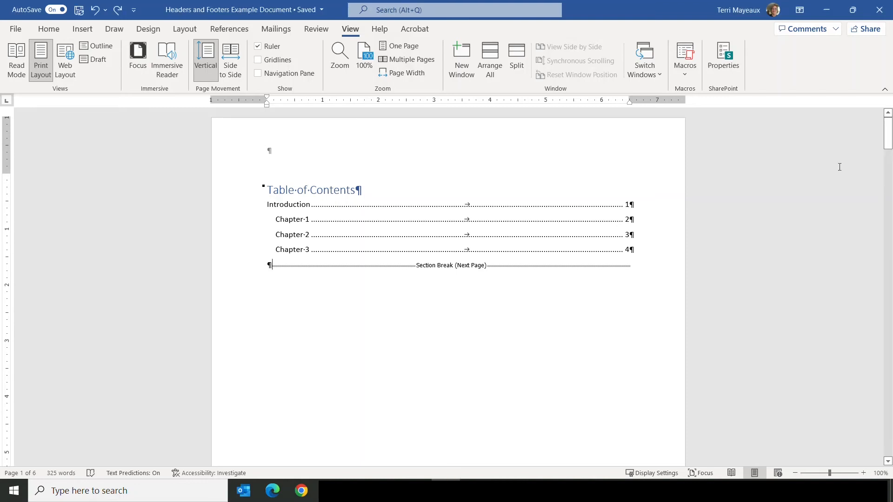
# Replace the "1 of 6" numbering in the Section 1 footer with a Plain Number page number at the current position
pyautogui.moveTo(887, 136); pyautogui.dragTo(888, 169)
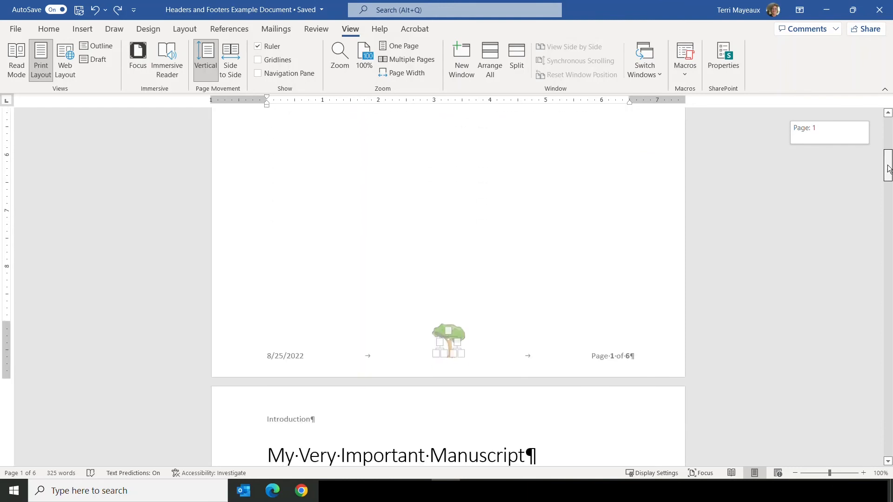
pyautogui.doubleClick(612, 356)
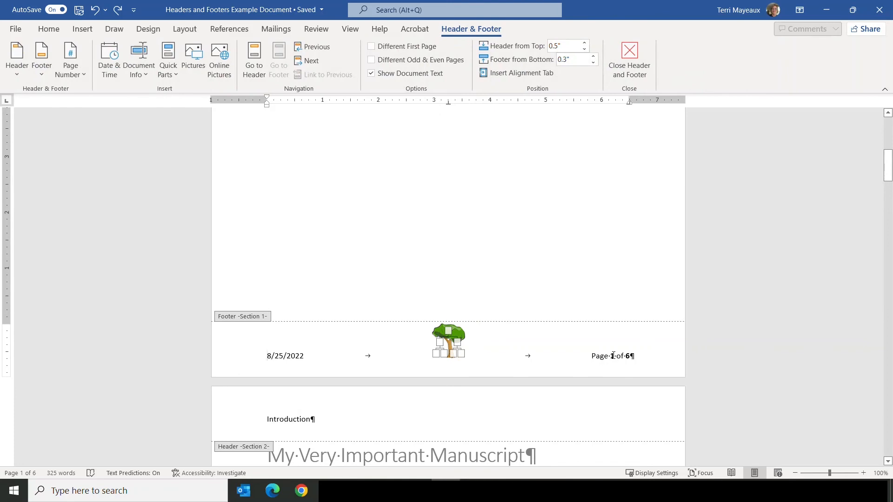
pyautogui.tripleClick(613, 356)
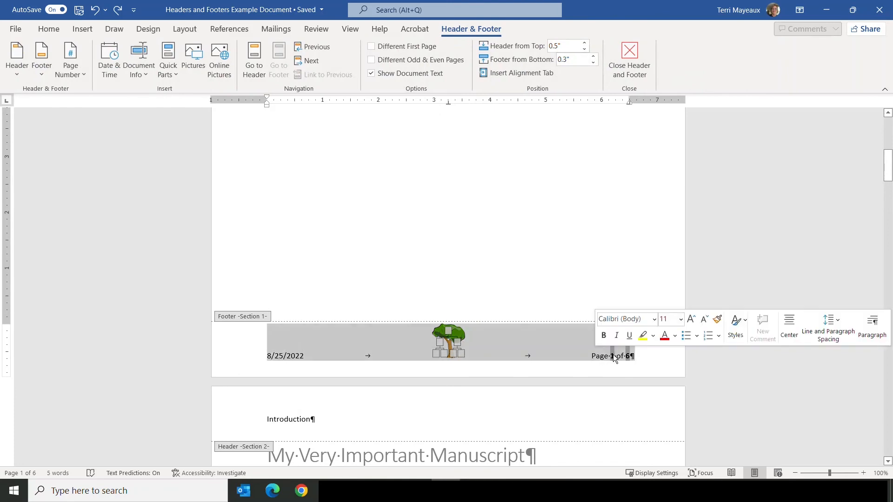
pyautogui.click(615, 355)
pyautogui.moveTo(612, 355); pyautogui.dragTo(632, 355)
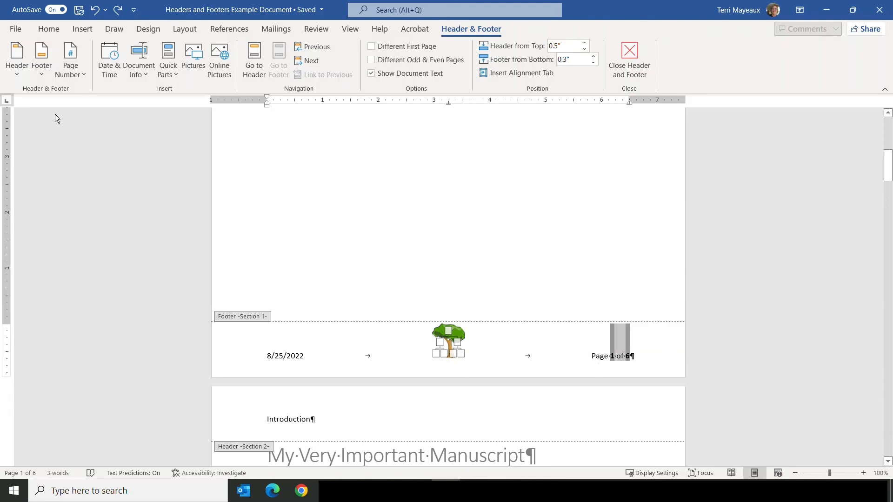
pyautogui.click(83, 76)
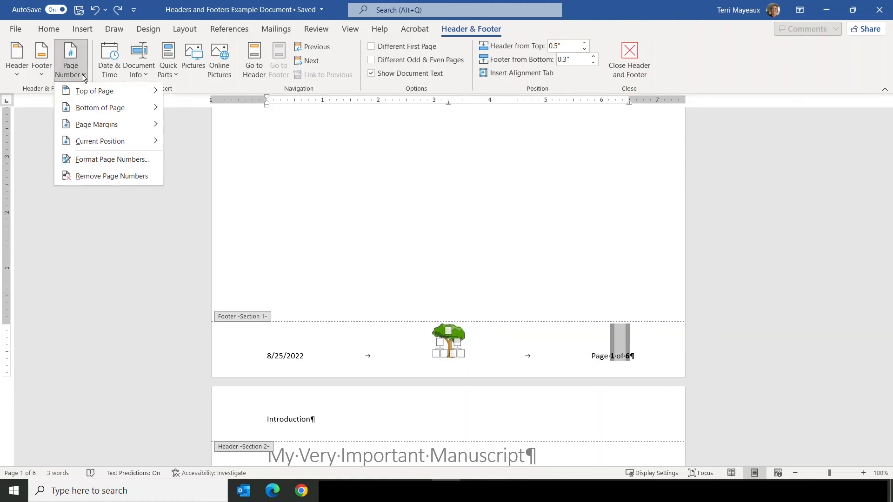
pyautogui.moveTo(87, 141)
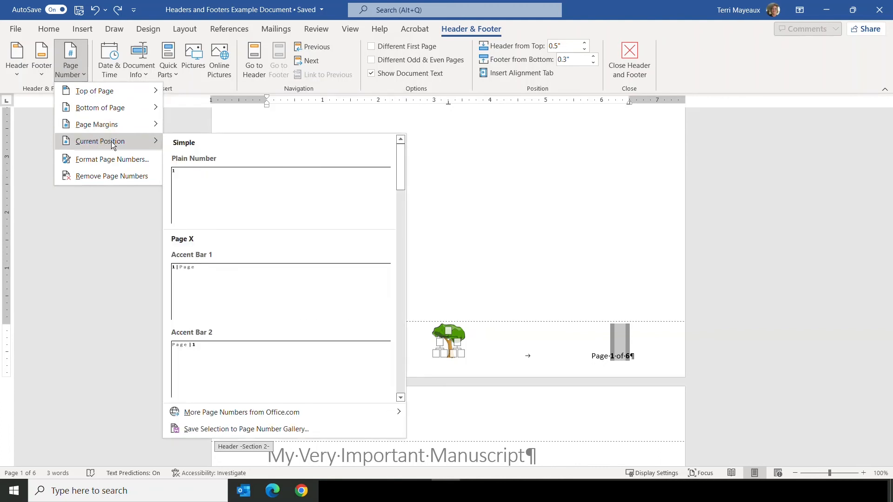
pyautogui.click(188, 179)
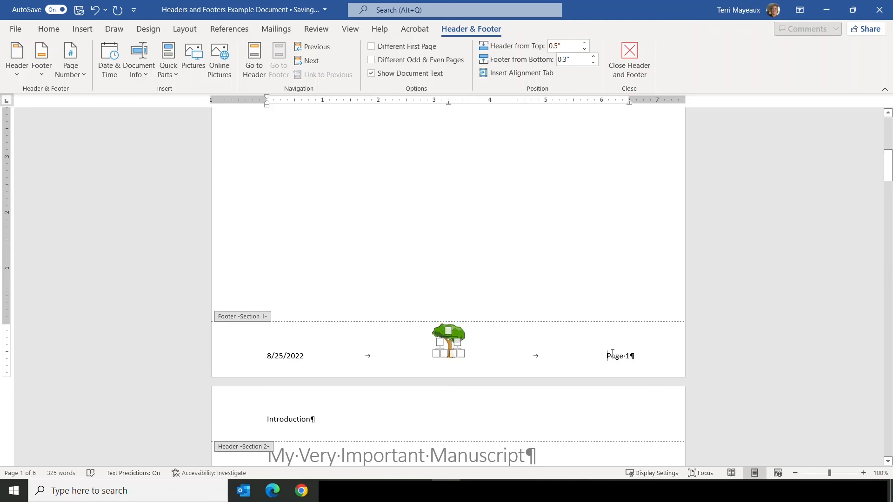
# Delete the word "Page" before the page number in the Section 1 footer
pyautogui.press('Delete')
pyautogui.press('Delete')
pyautogui.press('Delete')
pyautogui.press('Delete')
pyautogui.press('Delete')
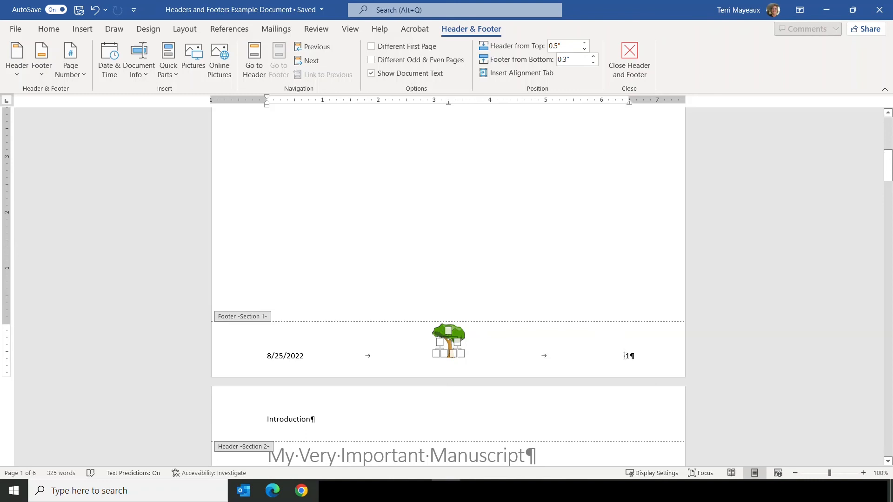
# Format the Section 1 footer page number as i, ii, iii and set its numbering to use its own start value
pyautogui.moveTo(625, 356); pyautogui.dragTo(628, 356)
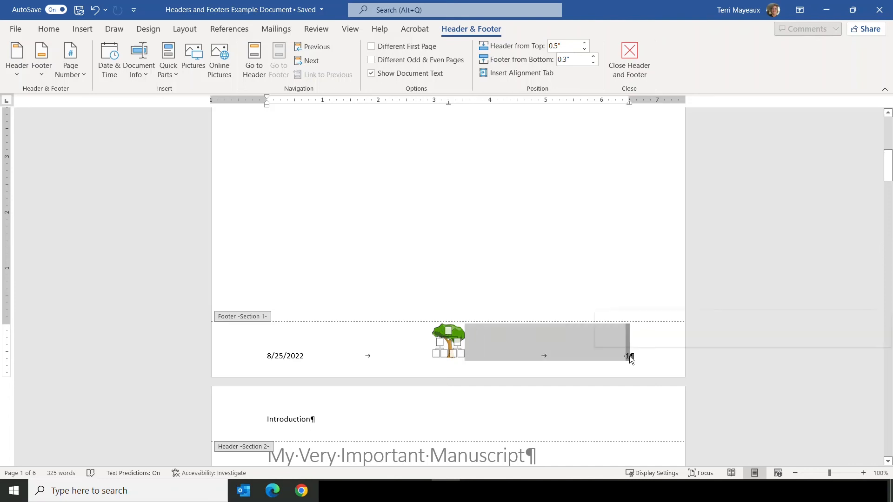
pyautogui.click(629, 357)
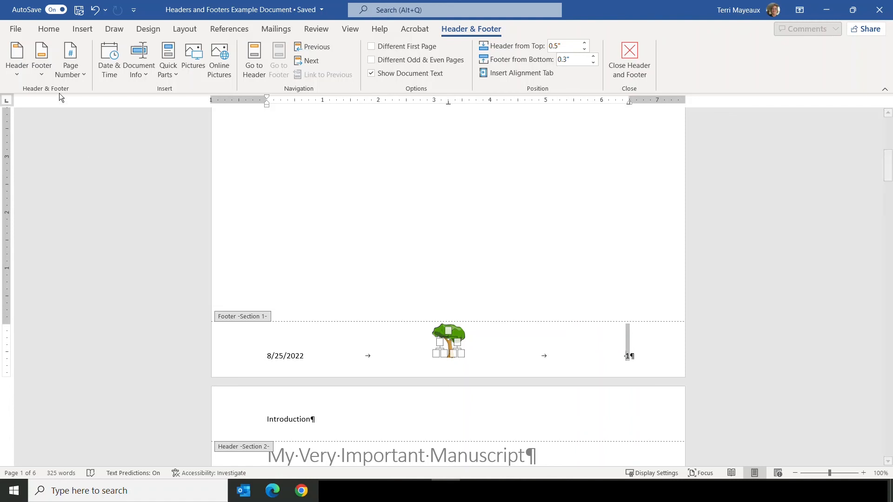
pyautogui.click(83, 73)
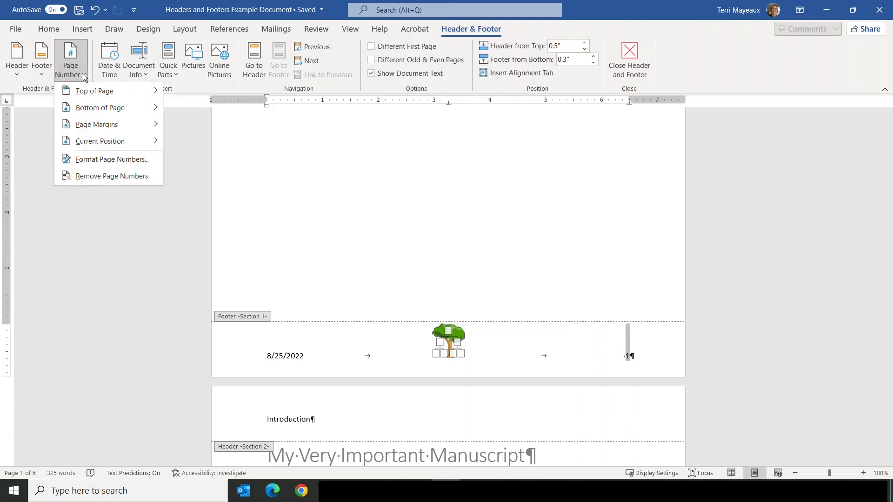
pyautogui.click(109, 160)
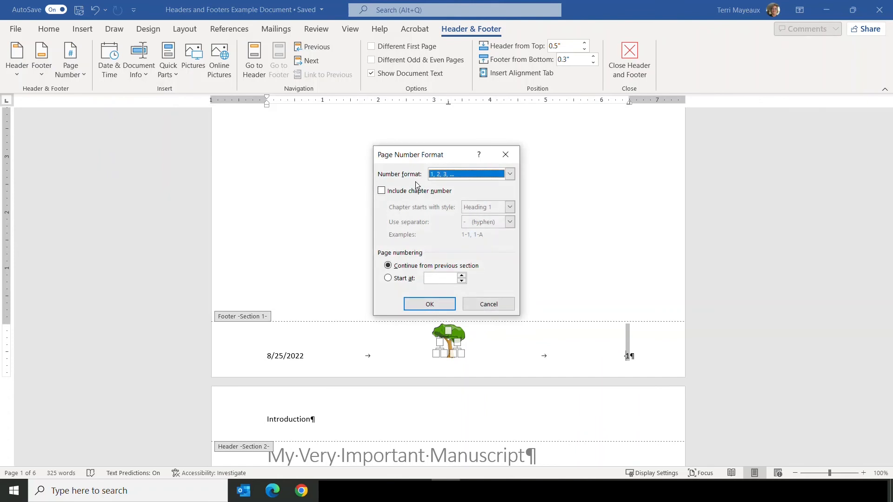
pyautogui.click(509, 173)
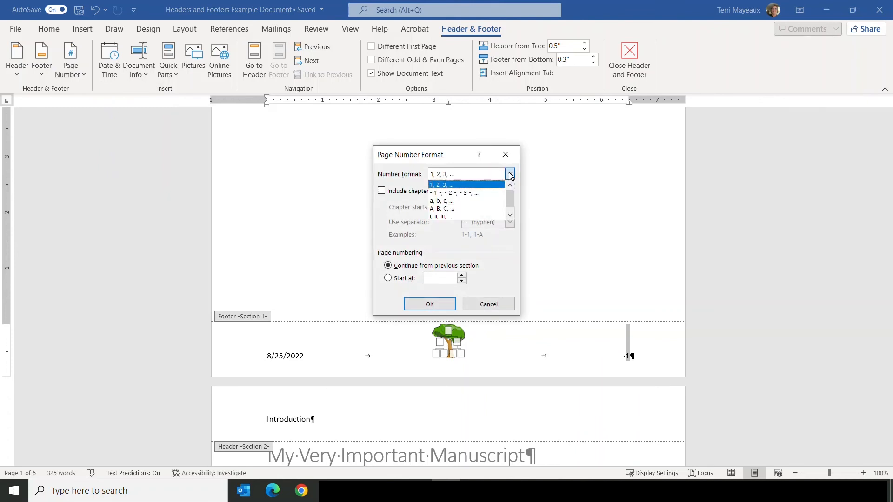
pyautogui.click(458, 215)
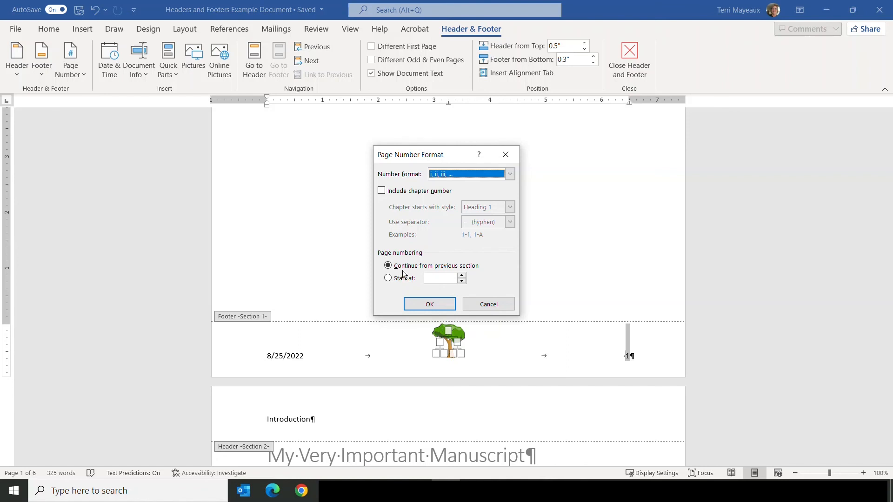
pyautogui.click(390, 279)
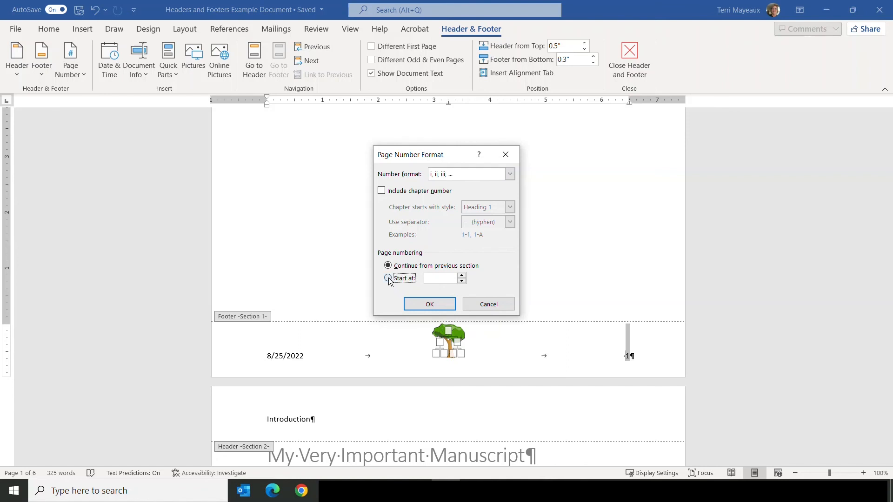
pyautogui.click(429, 305)
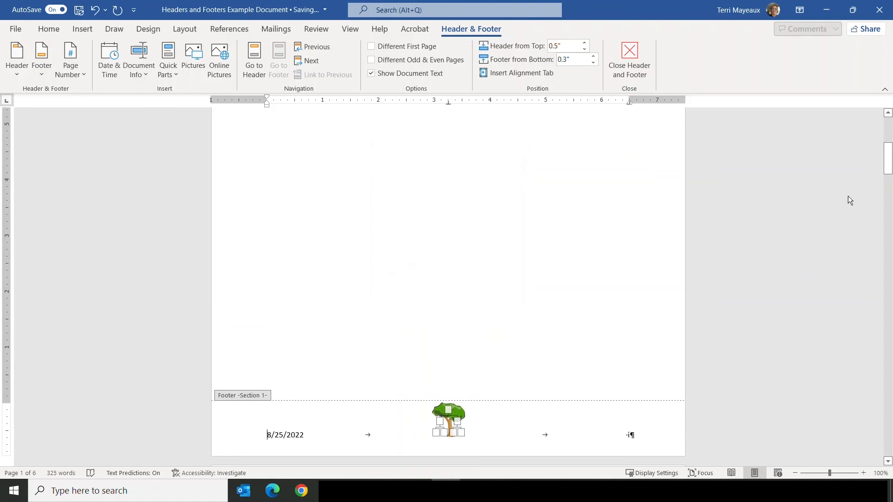
# Set the Section 2 footer's page numbering to start at 1 instead of continuing from the previous section
pyautogui.moveTo(889, 168); pyautogui.dragTo(887, 234)
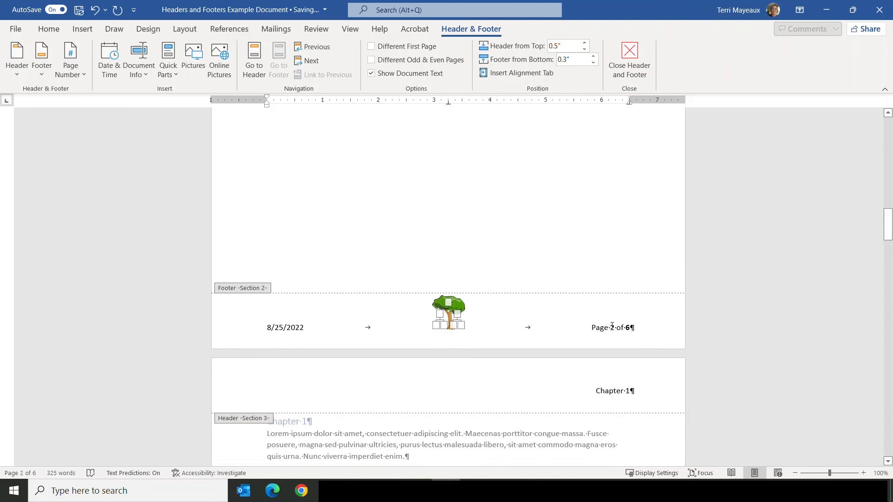
pyautogui.click(612, 327)
pyautogui.doubleClick(612, 326)
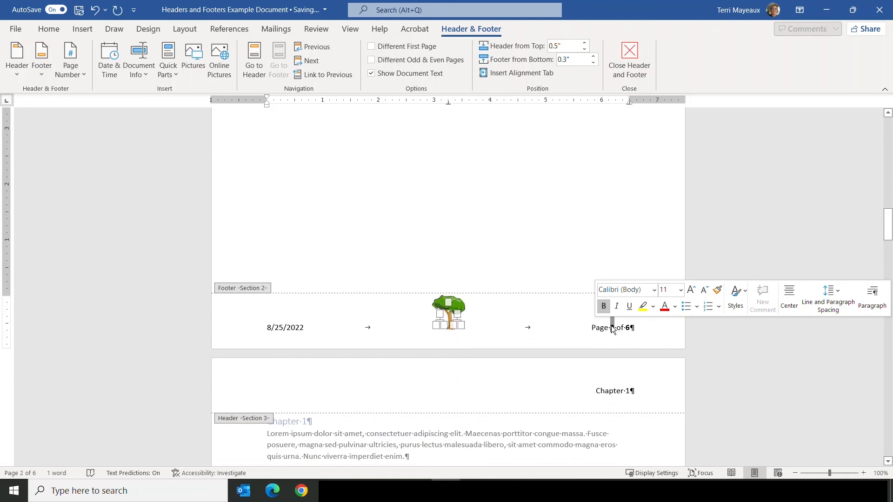
pyautogui.keyDown('shift'); pyautogui.click(572, 322); pyautogui.keyUp('shift')
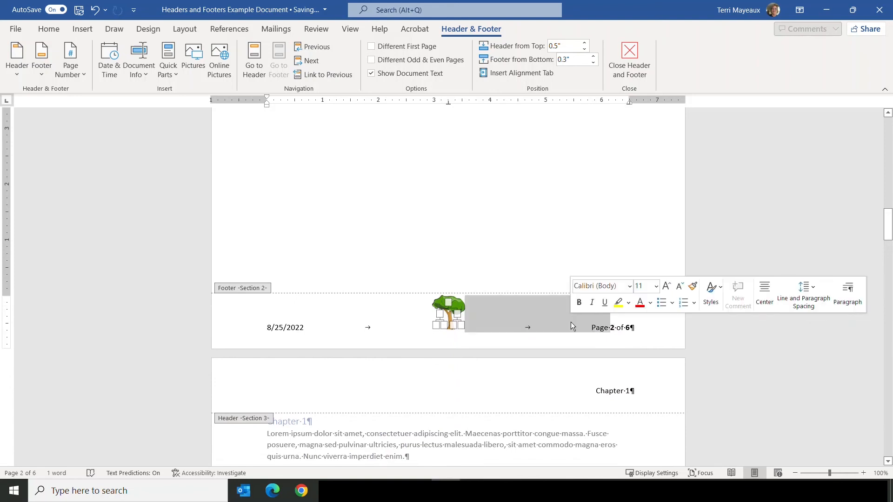
pyautogui.click(593, 330)
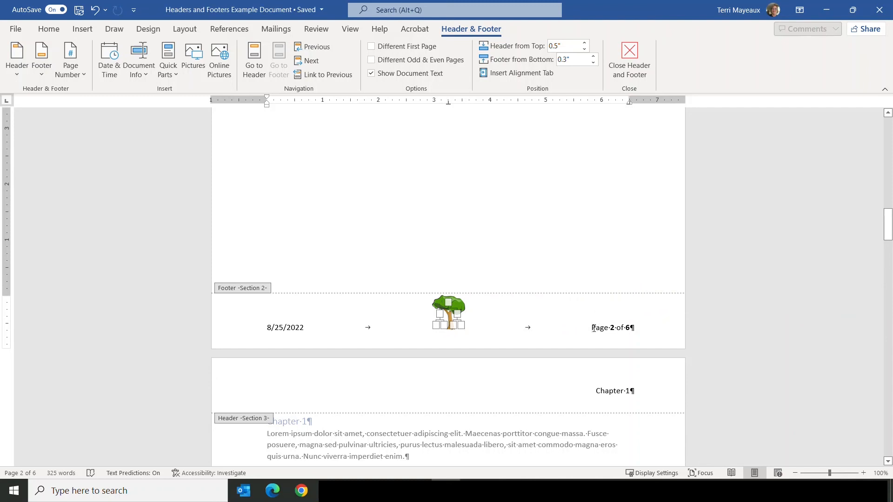
pyautogui.click(85, 73)
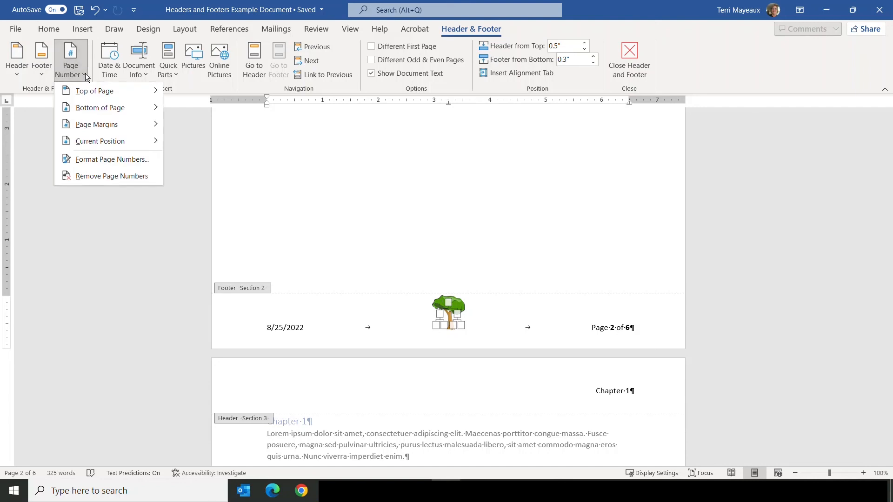
pyautogui.click(111, 160)
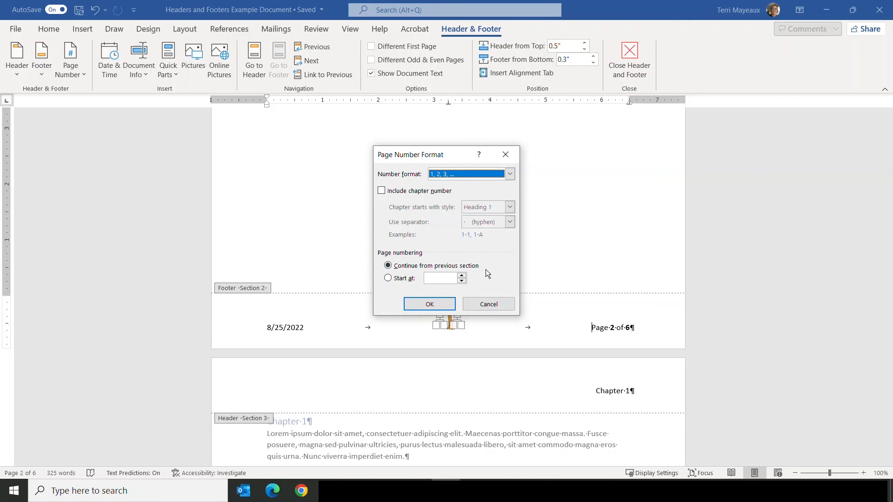
pyautogui.click(389, 279)
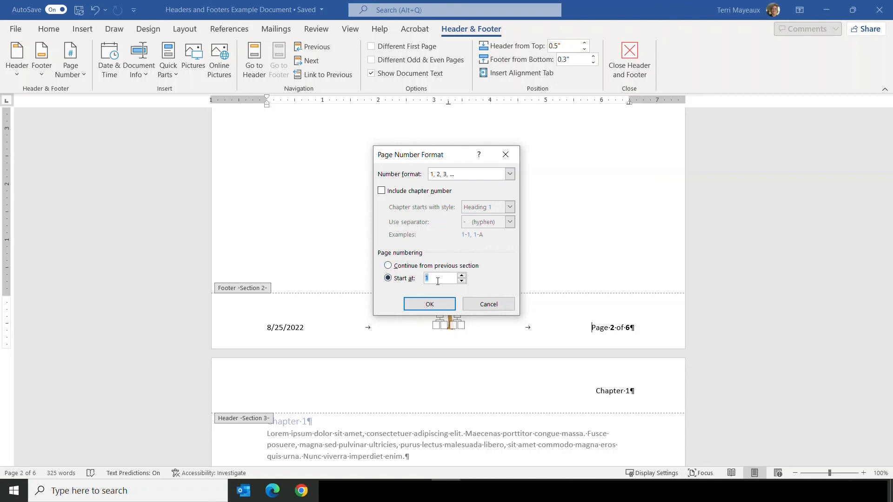
pyautogui.click(434, 305)
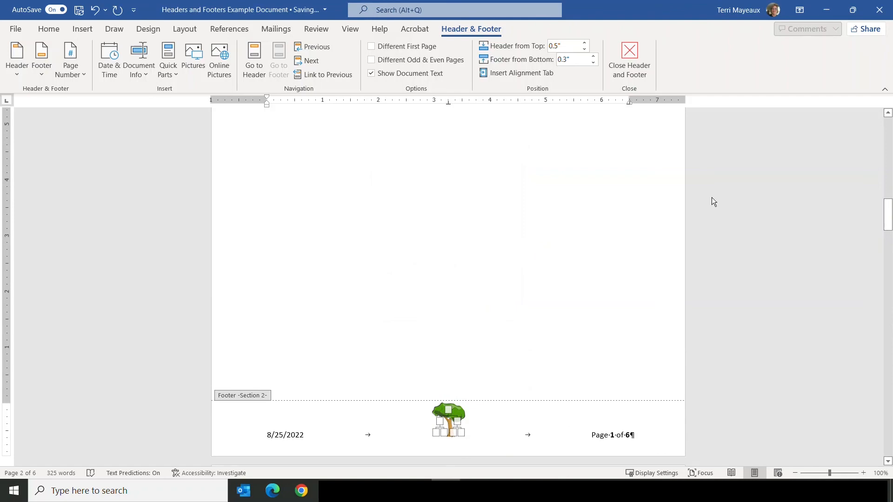
# Replace the "1 of 6" numbering in the Section 2 footer with a Plain Number page number at the current position
pyautogui.moveTo(887, 214); pyautogui.dragTo(884, 174)
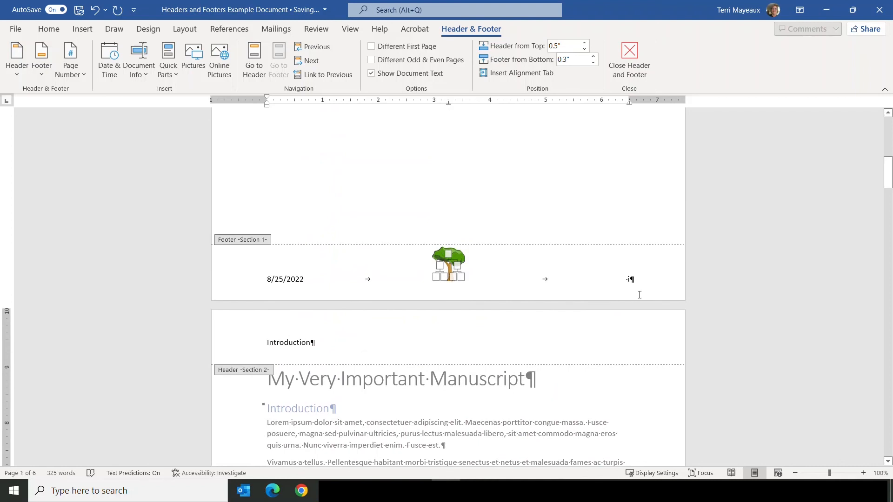
pyautogui.moveTo(887, 178); pyautogui.dragTo(316, 259)
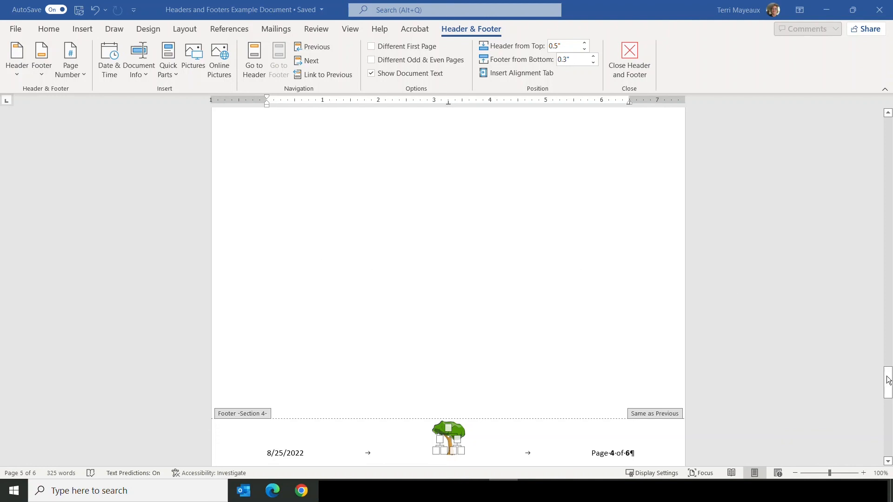
pyautogui.moveTo(885, 382); pyautogui.dragTo(870, 438)
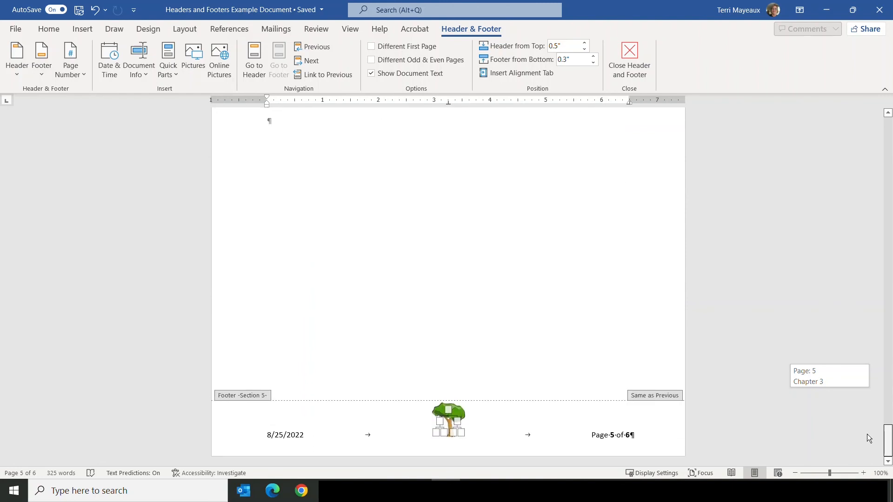
pyautogui.moveTo(868, 438); pyautogui.dragTo(782, 429)
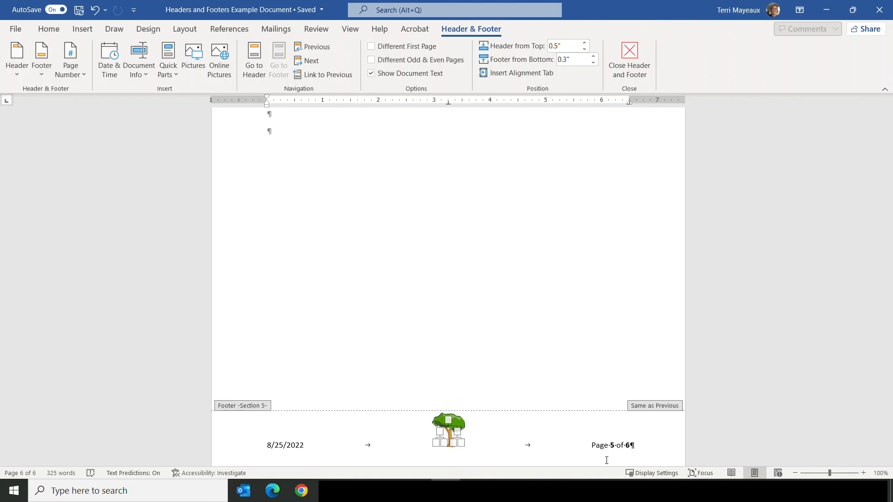
pyautogui.moveTo(889, 438); pyautogui.dragTo(887, 219)
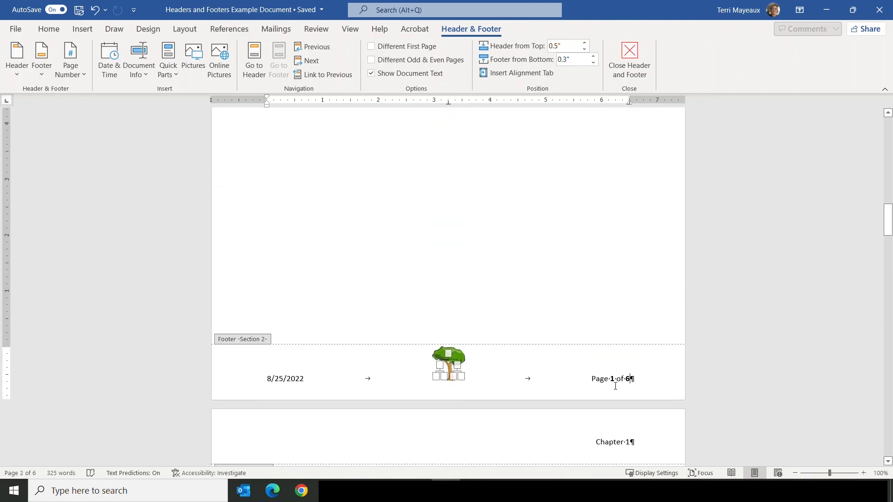
pyautogui.moveTo(613, 377); pyautogui.dragTo(631, 378)
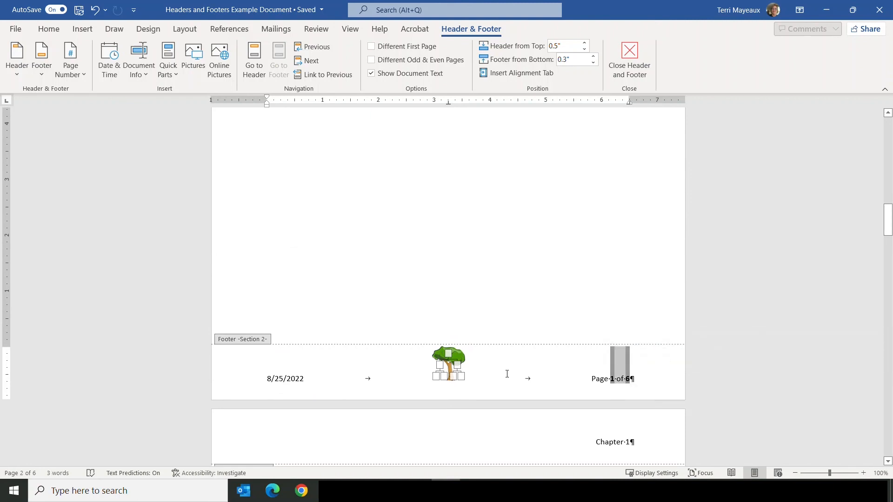
pyautogui.click(83, 76)
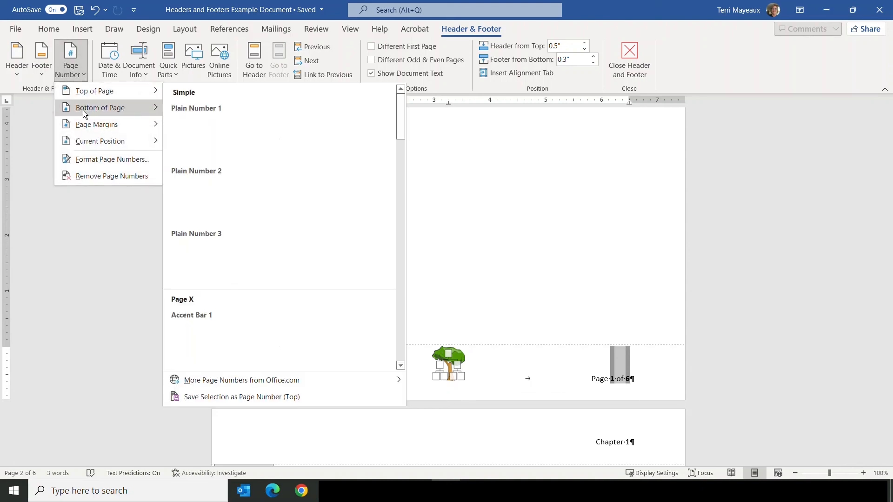
pyautogui.moveTo(86, 142)
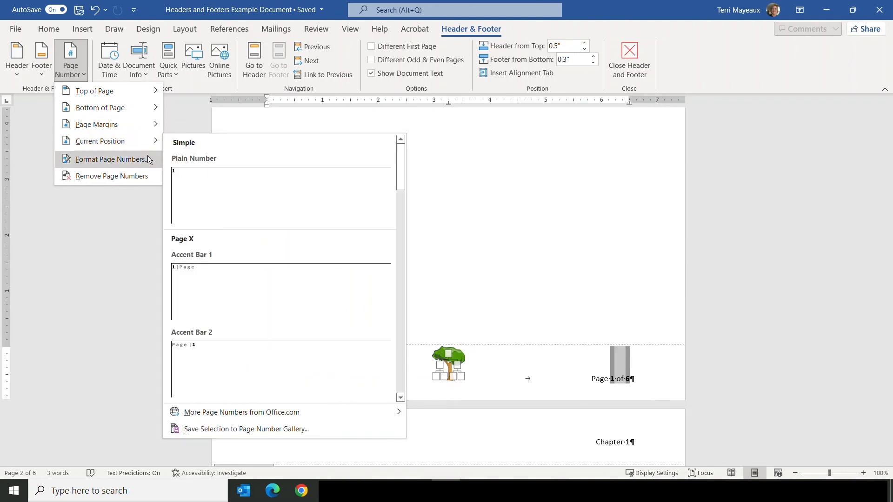
pyautogui.click(178, 172)
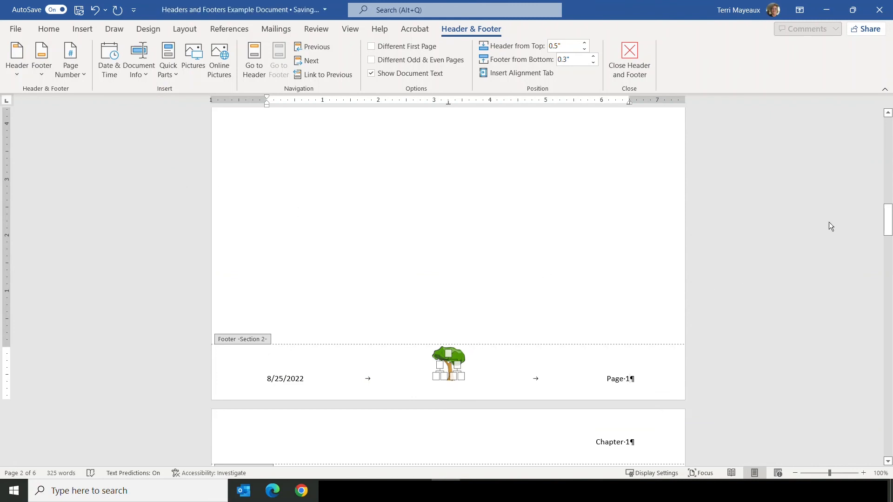
# Check the page numbering in the footers through Section 5 and review the whole document with multiple pages shown at once
pyautogui.moveTo(889, 228); pyautogui.dragTo(883, 367)
pyautogui.moveTo(881, 379); pyautogui.dragTo(871, 451)
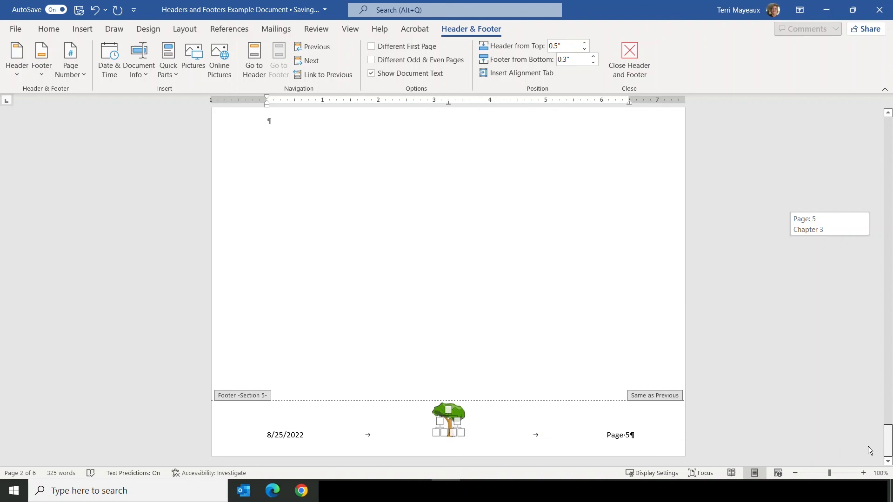
pyautogui.moveTo(868, 447); pyautogui.dragTo(871, 446)
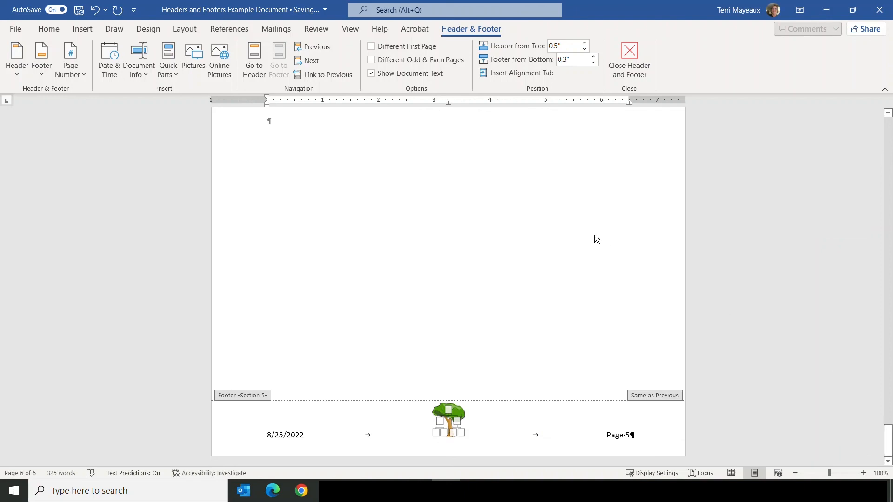
pyautogui.click(347, 30)
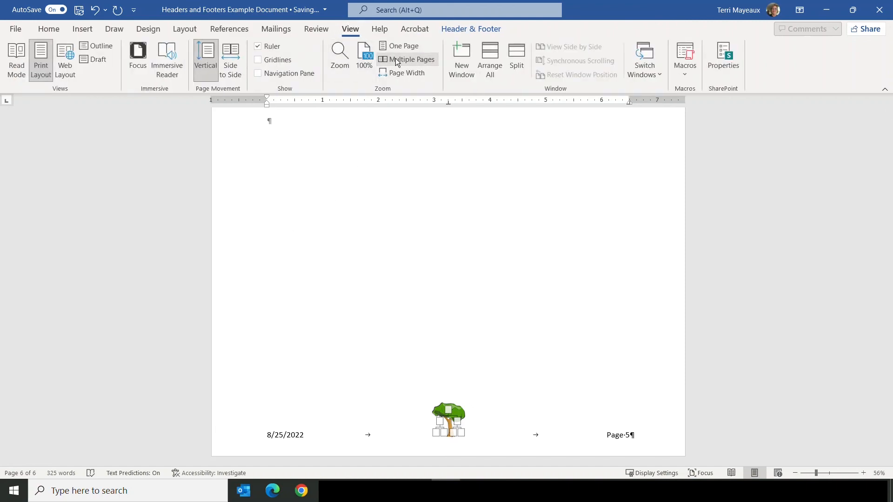
pyautogui.click(395, 58)
pyautogui.moveTo(888, 433); pyautogui.dragTo(891, 312)
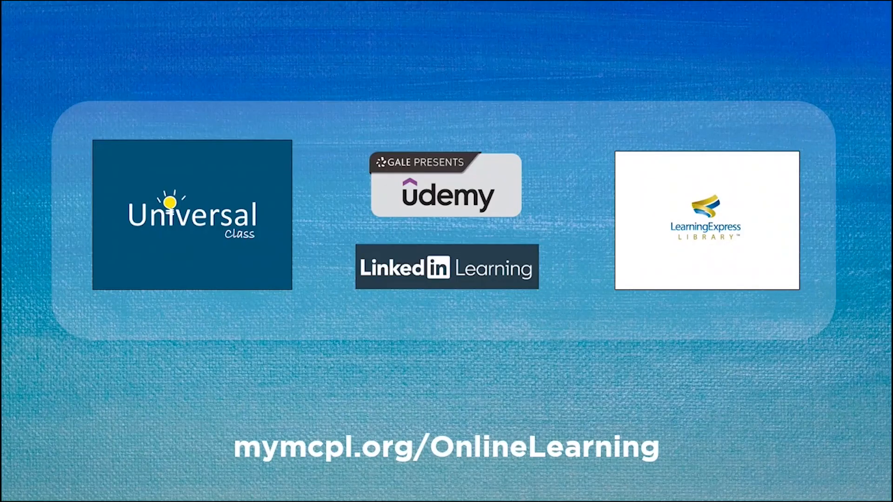